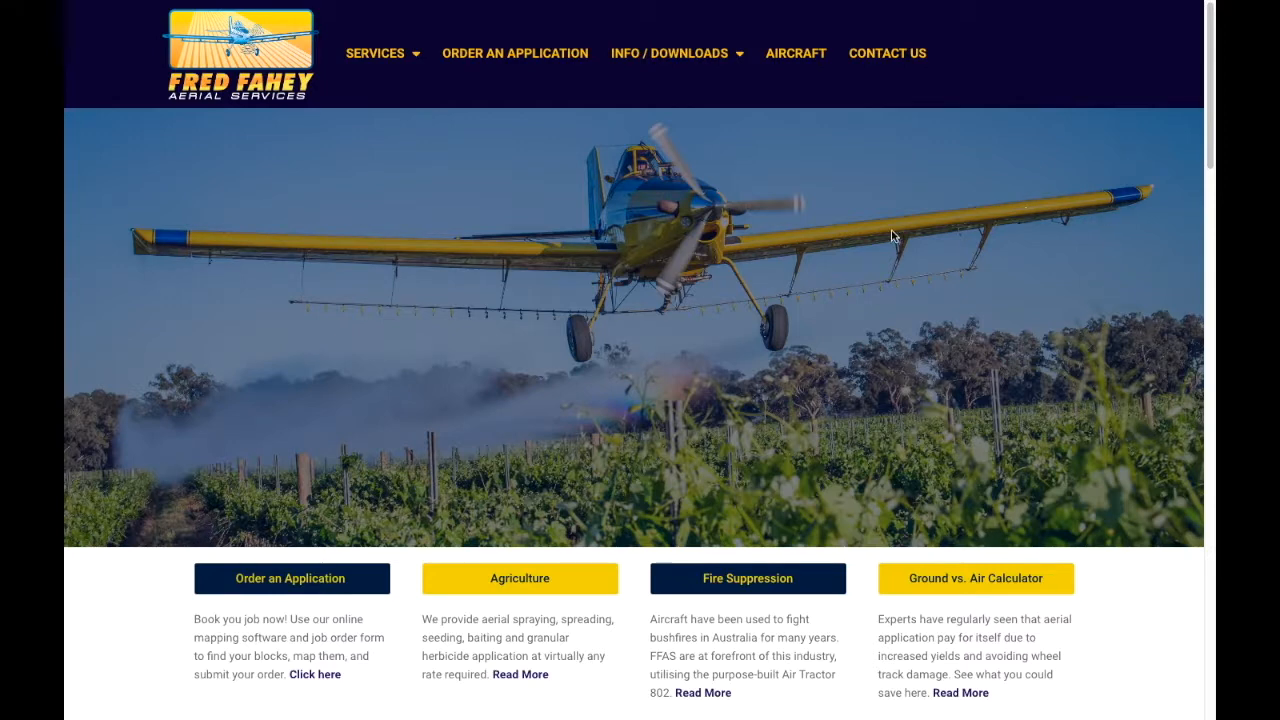
Step: Open the order form for an aerial application and locate the property by entering its road address
{"action": "left_click", "coordinate": [544, 54]}
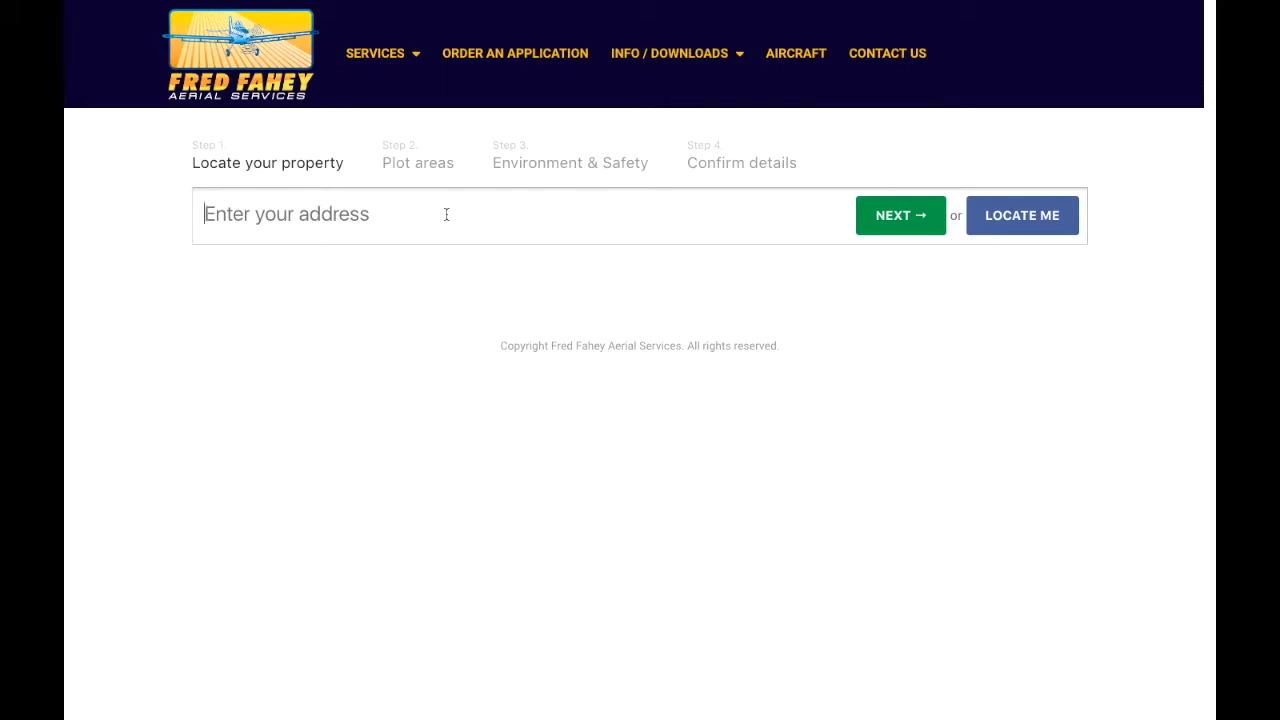
{"action": "type", "text": "Paytens bridge rd"}
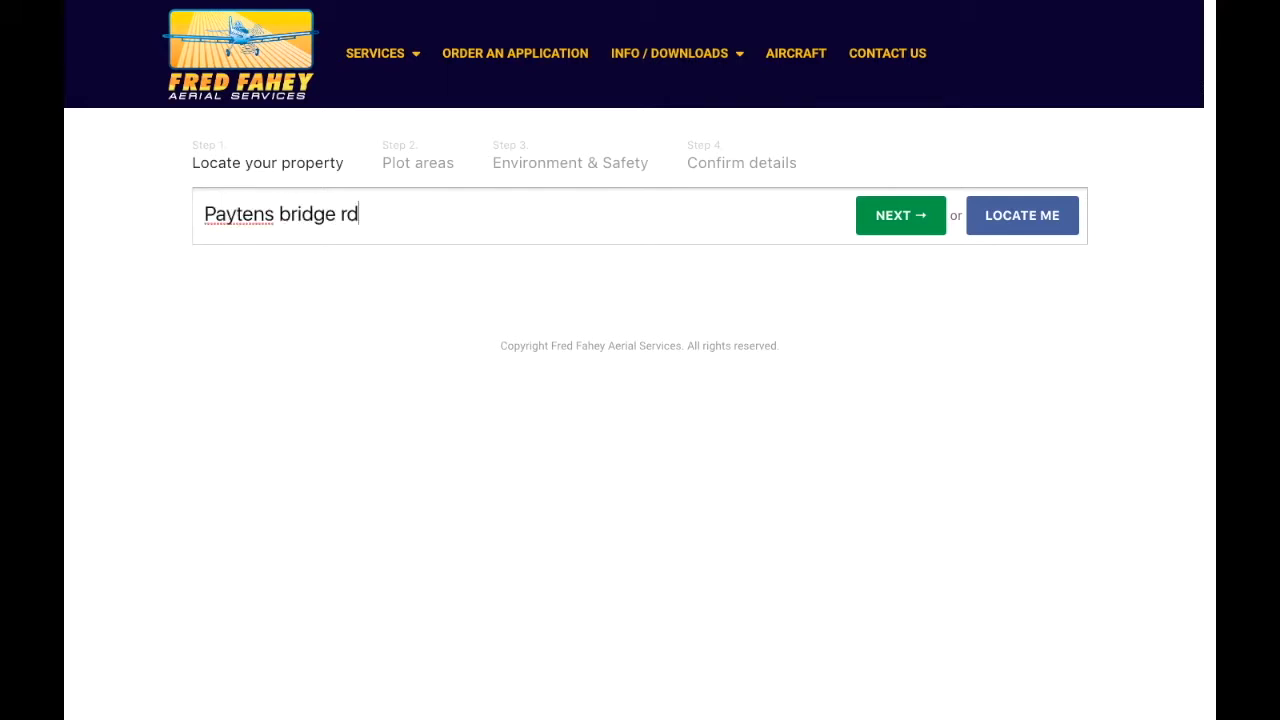
{"action": "key", "text": "Return"}
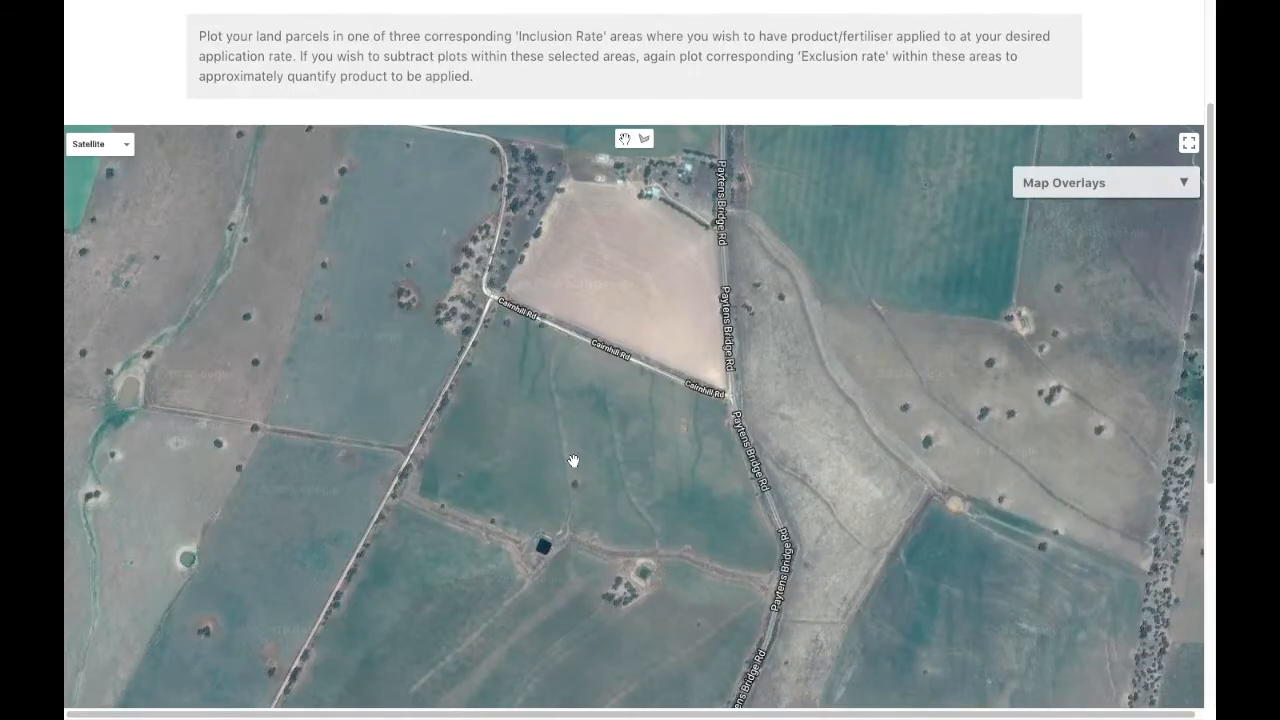
Step: Start plotting a land parcel west of Dundee, placing its first three points around the tree cluster at the northwest corner
{"action": "left_click_drag", "start_coordinate": [573, 461], "coordinate": [580, 297]}
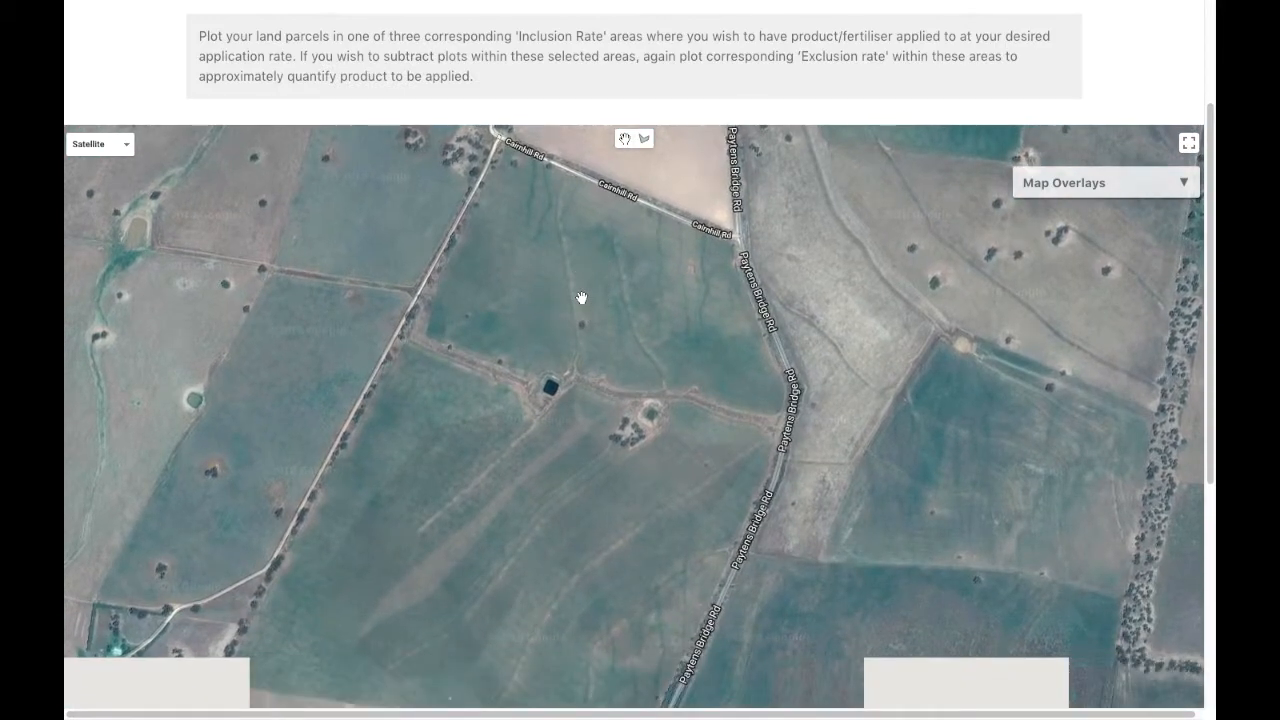
{"action": "scroll", "coordinate": [581, 298], "scroll_direction": "down", "scroll_amount": 1}
{"action": "scroll", "coordinate": [581, 298], "scroll_direction": "down", "scroll_amount": 1}
{"action": "scroll", "coordinate": [581, 298], "scroll_direction": "up", "scroll_amount": 1}
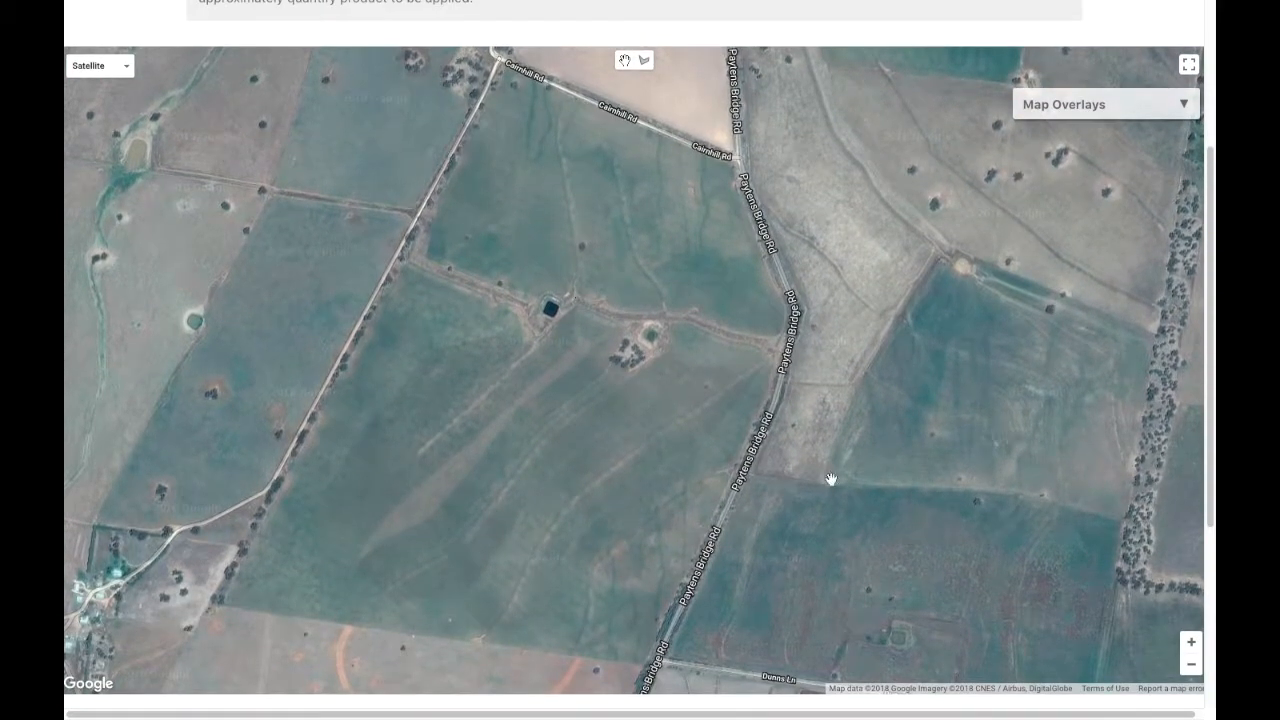
{"action": "left_click", "coordinate": [1194, 666]}
{"action": "left_click", "coordinate": [1194, 666]}
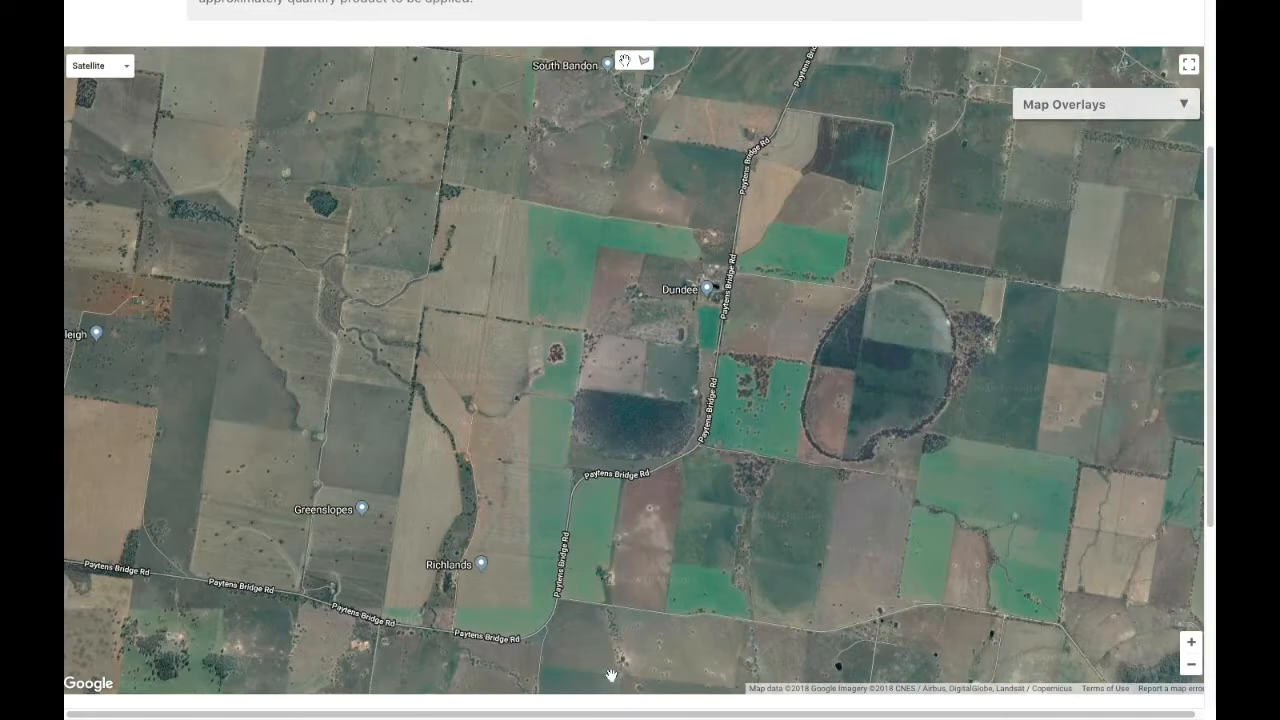
{"action": "left_click_drag", "start_coordinate": [611, 676], "coordinate": [757, 608]}
{"action": "double_click", "coordinate": [766, 500]}
{"action": "left_click", "coordinate": [1191, 670]}
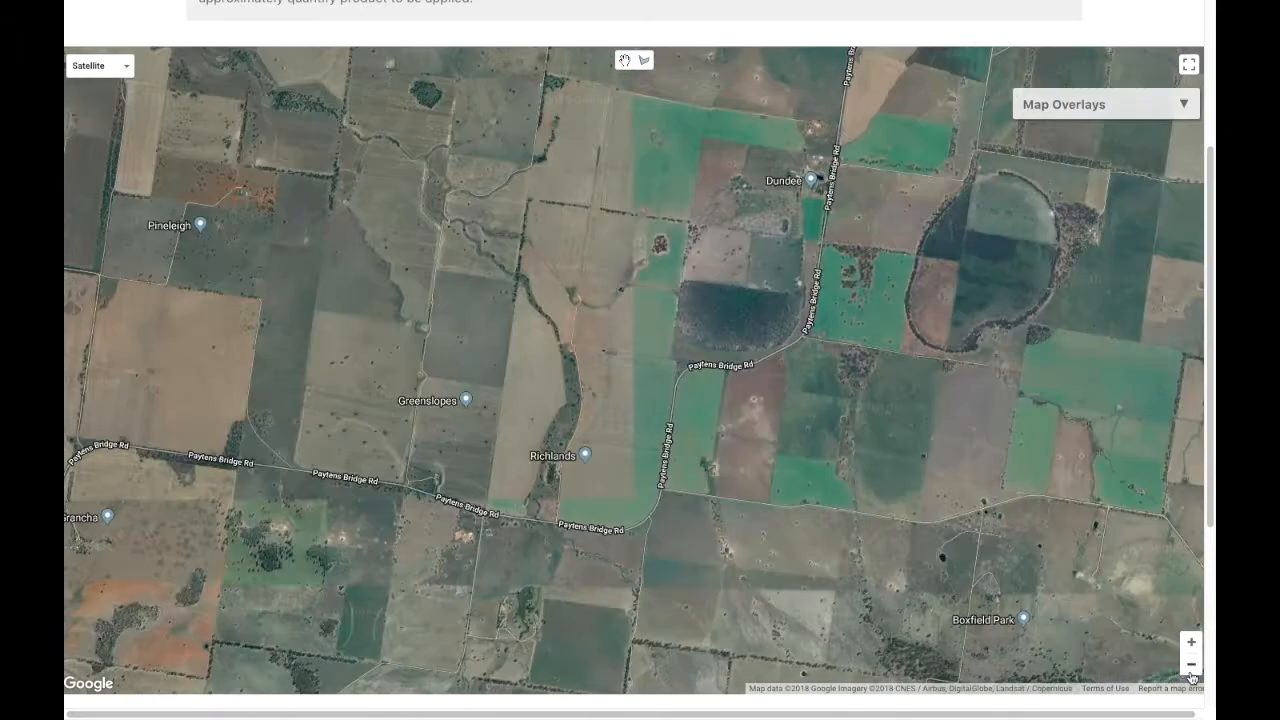
{"action": "left_click_drag", "start_coordinate": [986, 457], "coordinate": [988, 495]}
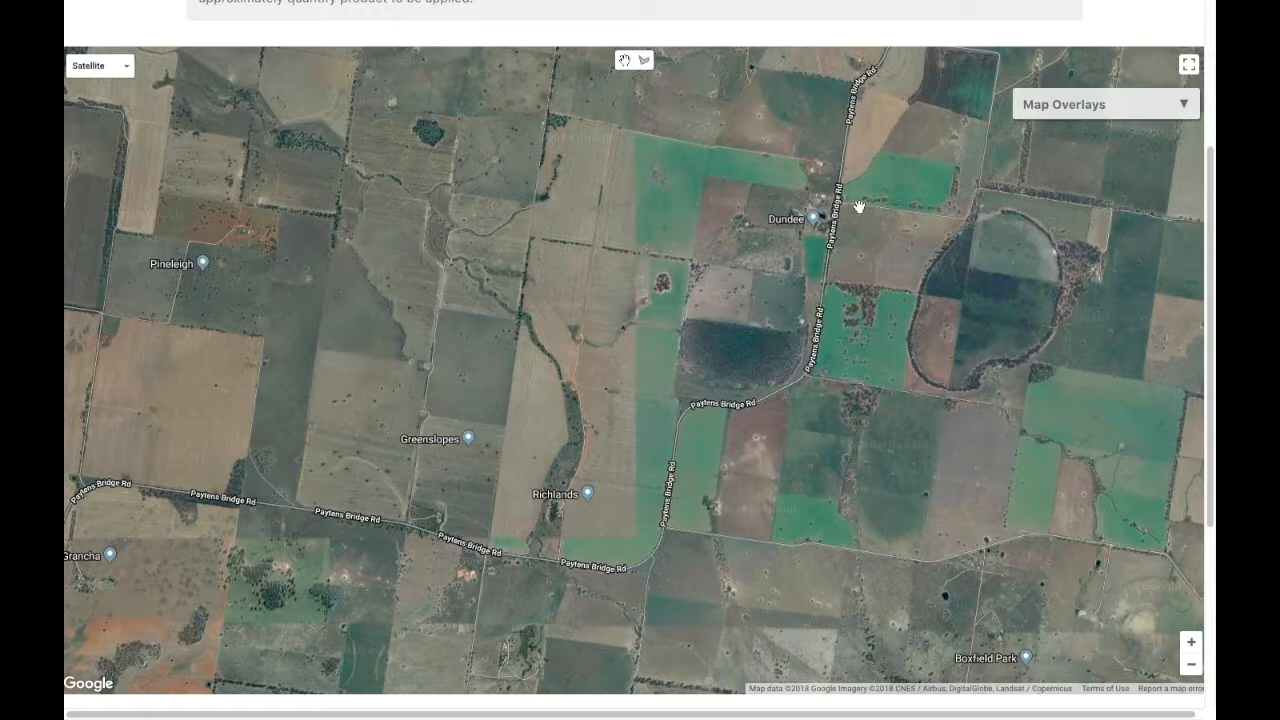
{"action": "left_click", "coordinate": [650, 66]}
{"action": "scroll", "coordinate": [656, 72], "scroll_direction": "up", "scroll_amount": 1}
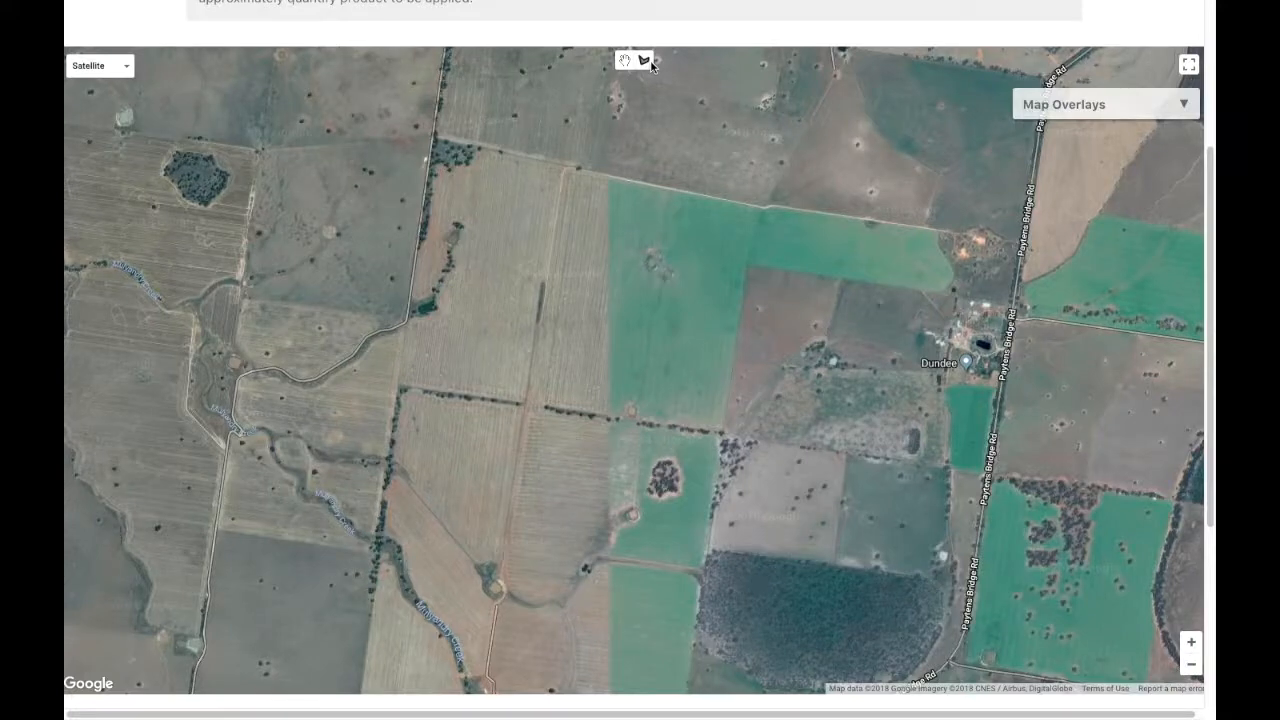
{"action": "left_click", "coordinate": [483, 152]}
{"action": "left_click", "coordinate": [456, 172]}
{"action": "left_click", "coordinate": [434, 166]}
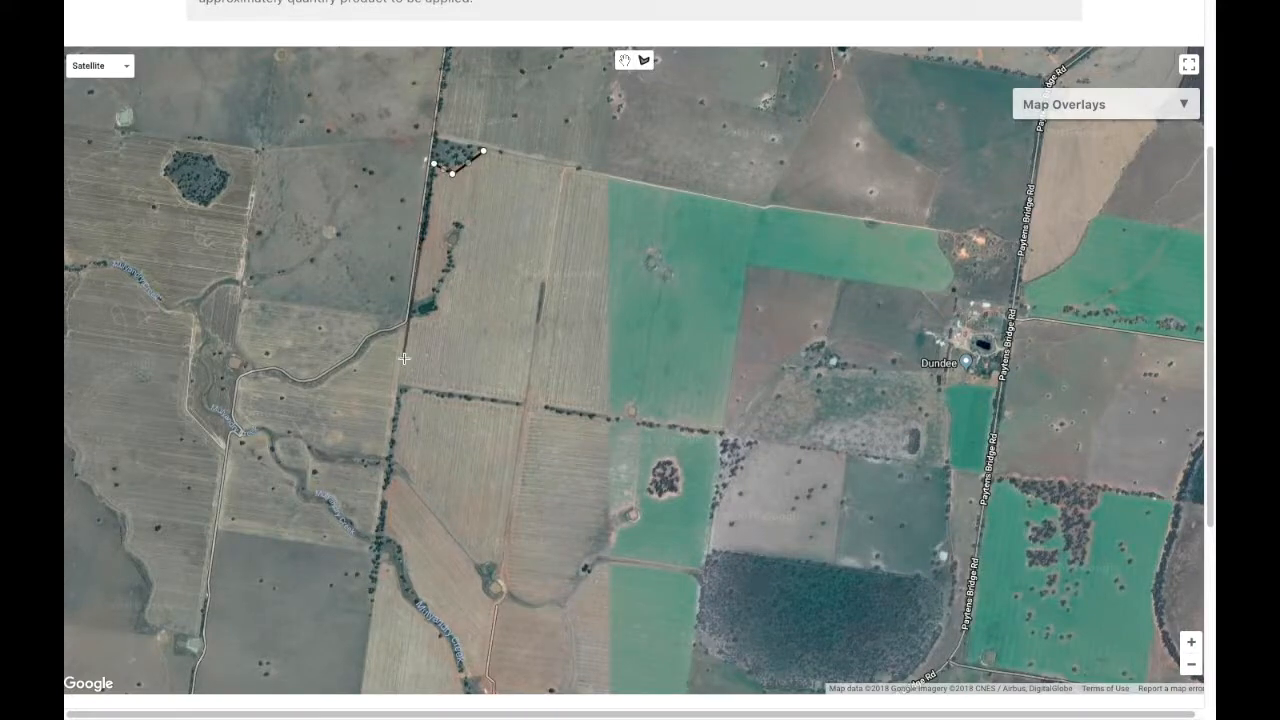
Step: Extend the parcel outline down the western fence line, along the southern road and around the bend southeast of Richlands
{"action": "left_click_drag", "start_coordinate": [374, 584], "coordinate": [539, 91]}
{"action": "left_click", "coordinate": [538, 91]}
{"action": "left_click", "coordinate": [482, 518]}
{"action": "left_click", "coordinate": [558, 531]}
{"action": "left_click", "coordinate": [731, 555]}
{"action": "left_click", "coordinate": [764, 552]}
{"action": "left_click", "coordinate": [795, 538]}
{"action": "left_click", "coordinate": [819, 510]}
{"action": "left_click", "coordinate": [828, 478]}
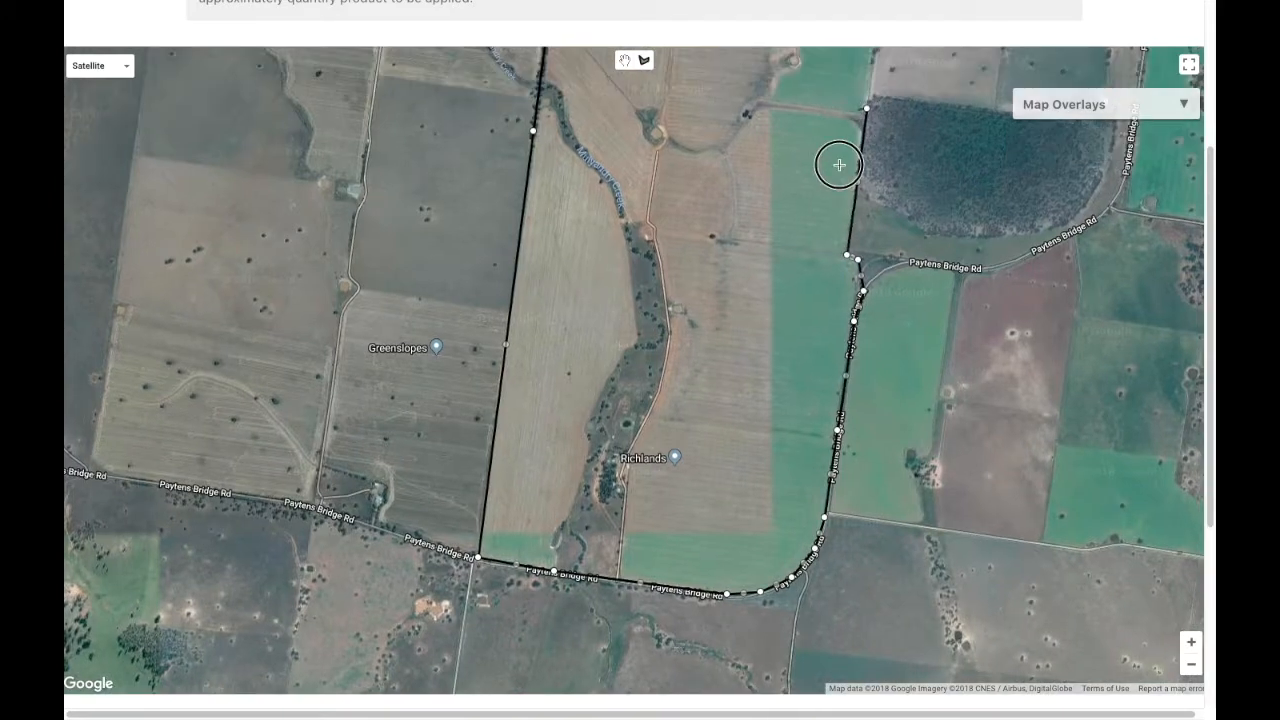
Step: Continue the parcel outline north along the eastern paddock edge and around the green strip reaching towards Dundee
{"action": "left_click_drag", "start_coordinate": [834, 163], "coordinate": [713, 417]}
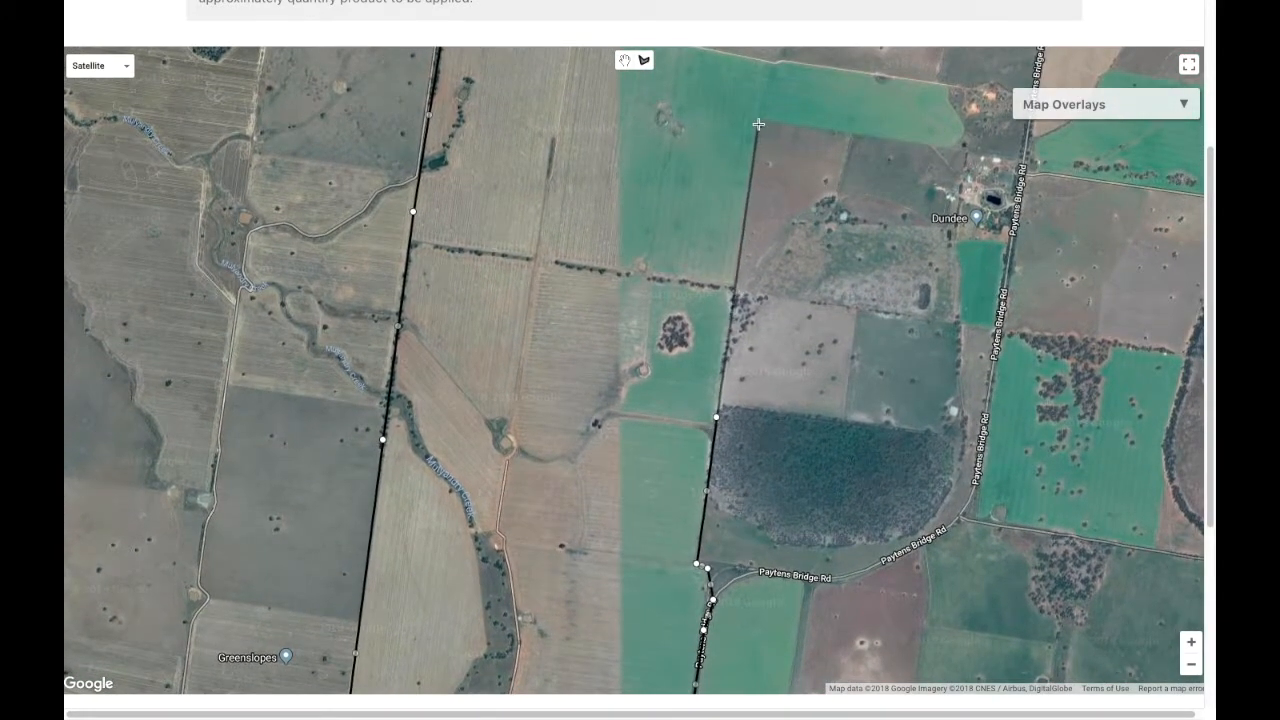
{"action": "left_click", "coordinate": [758, 122]}
{"action": "mouse_move", "coordinate": [684, 231]}
{"action": "left_mouse_down"}
{"action": "mouse_move", "coordinate": [657, 349]}
{"action": "mouse_move", "coordinate": [608, 438]}
{"action": "left_mouse_up"}
{"action": "left_click", "coordinate": [872, 352]}
{"action": "left_click", "coordinate": [879, 351]}
{"action": "left_click", "coordinate": [890, 339]}
{"action": "left_click", "coordinate": [871, 309]}
{"action": "left_click", "coordinate": [873, 290]}
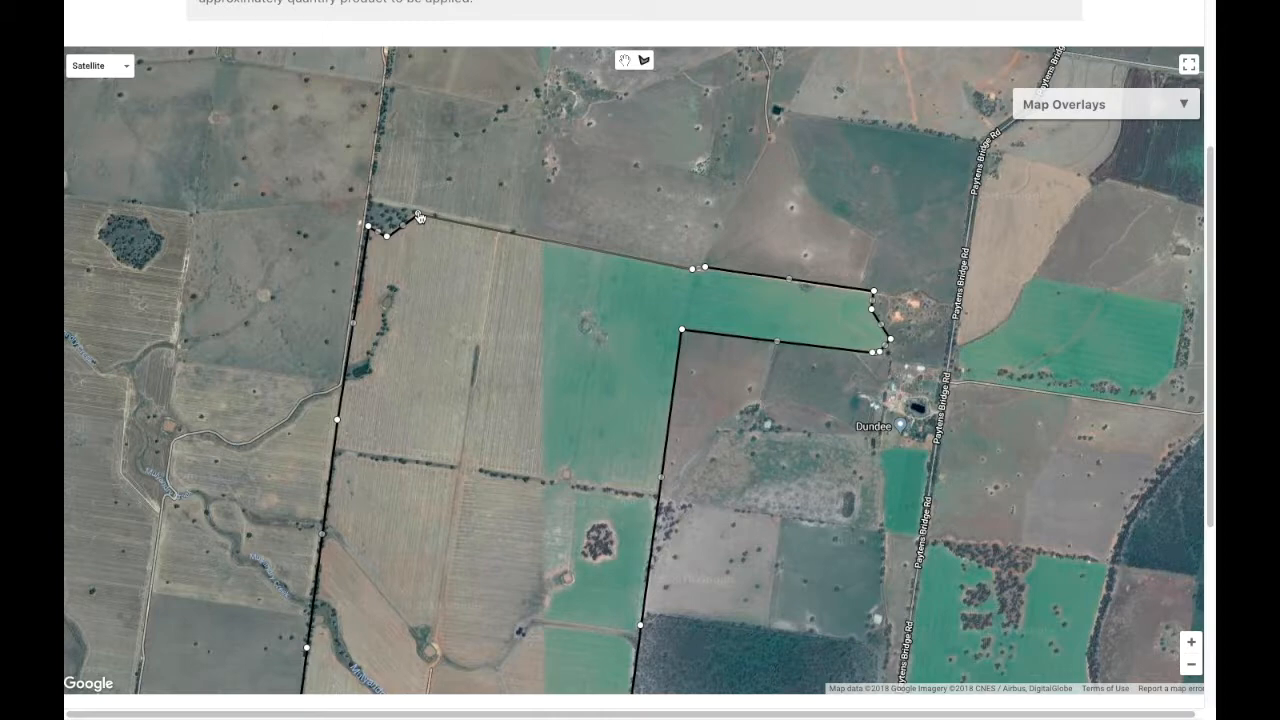
Step: Close the parcel outline at its starting point and save it as Inclusion Rate 1 with the note "Cereal crop"
{"action": "left_click", "coordinate": [419, 217]}
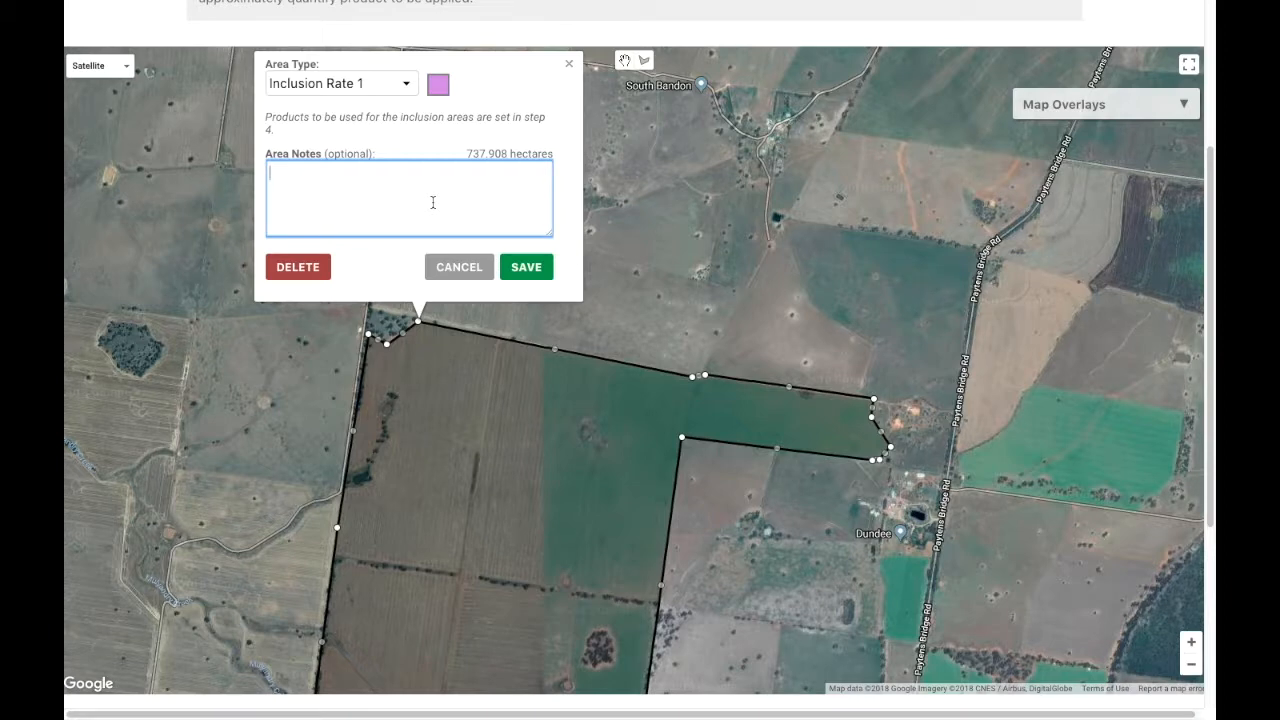
{"action": "type", "text": "Cereal crop"}
{"action": "left_click", "coordinate": [526, 267]}
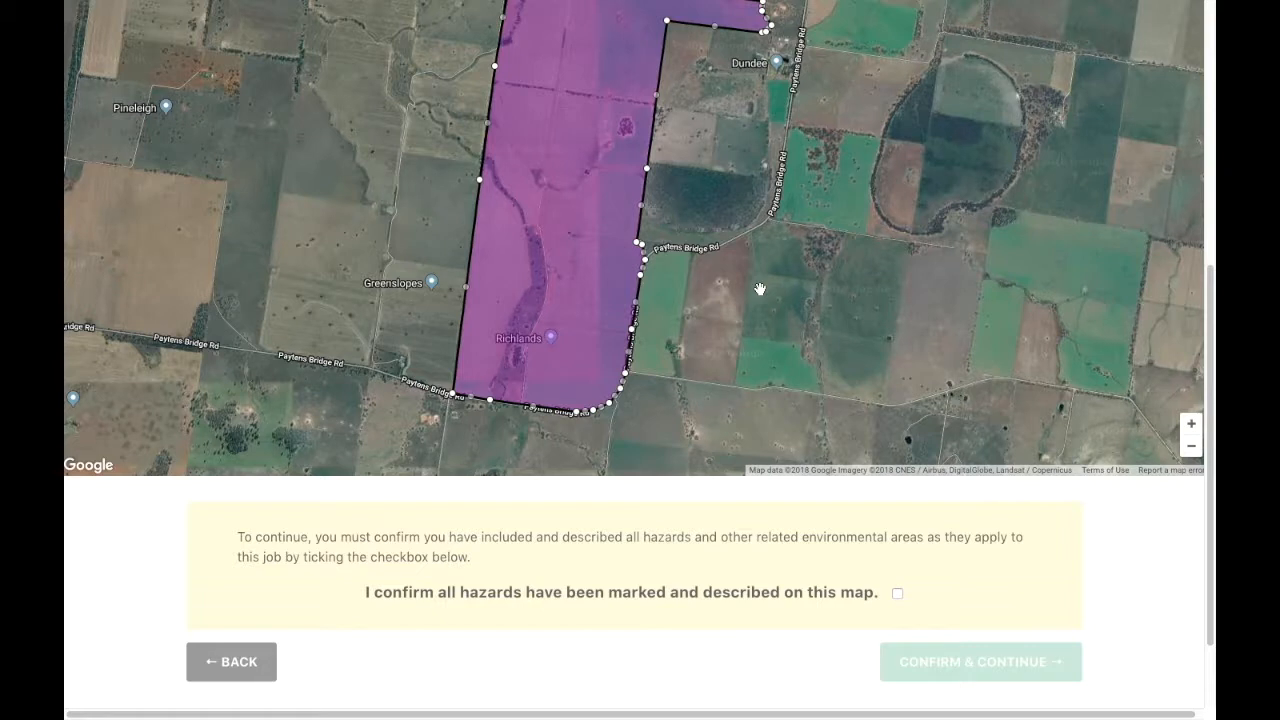
Step: Plot a second area inside the parcel around the dark tree-lined creek strip at Richlands, down to the southern road
{"action": "scroll", "coordinate": [760, 289], "scroll_direction": "up", "scroll_amount": 3}
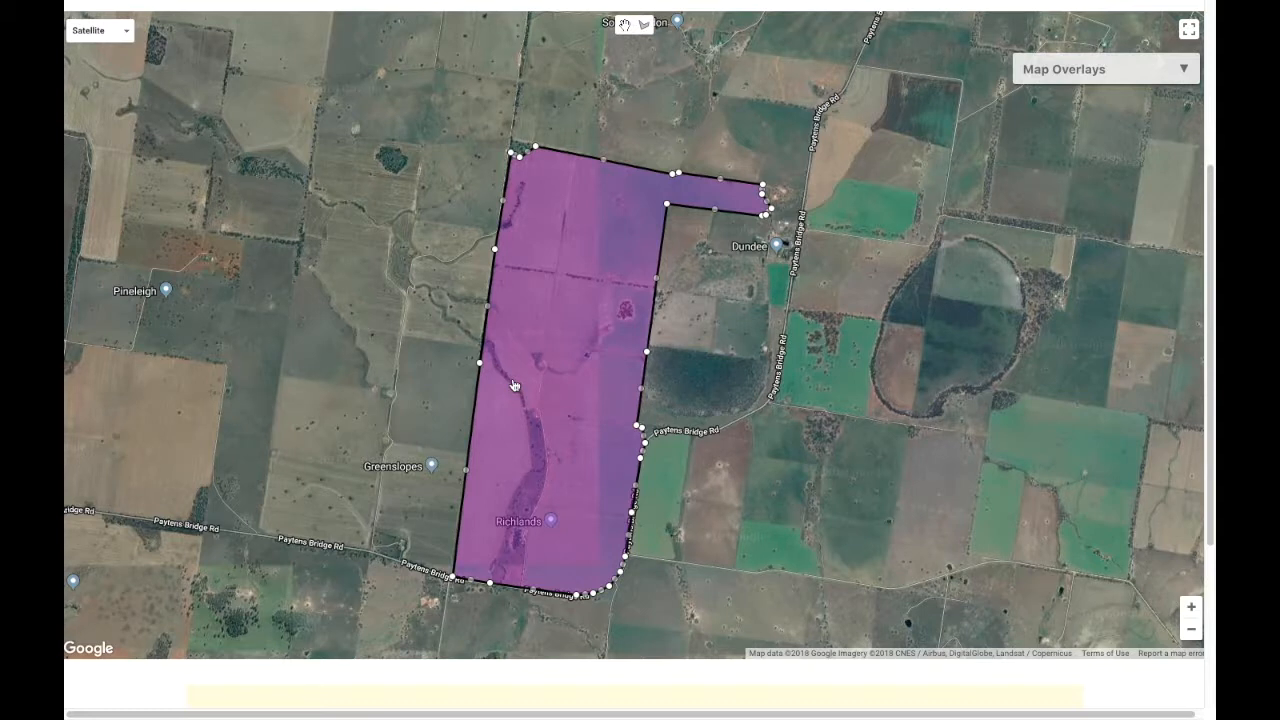
{"action": "left_click", "coordinate": [645, 28]}
{"action": "left_click", "coordinate": [521, 411]}
{"action": "left_click", "coordinate": [533, 468]}
{"action": "left_click", "coordinate": [507, 513]}
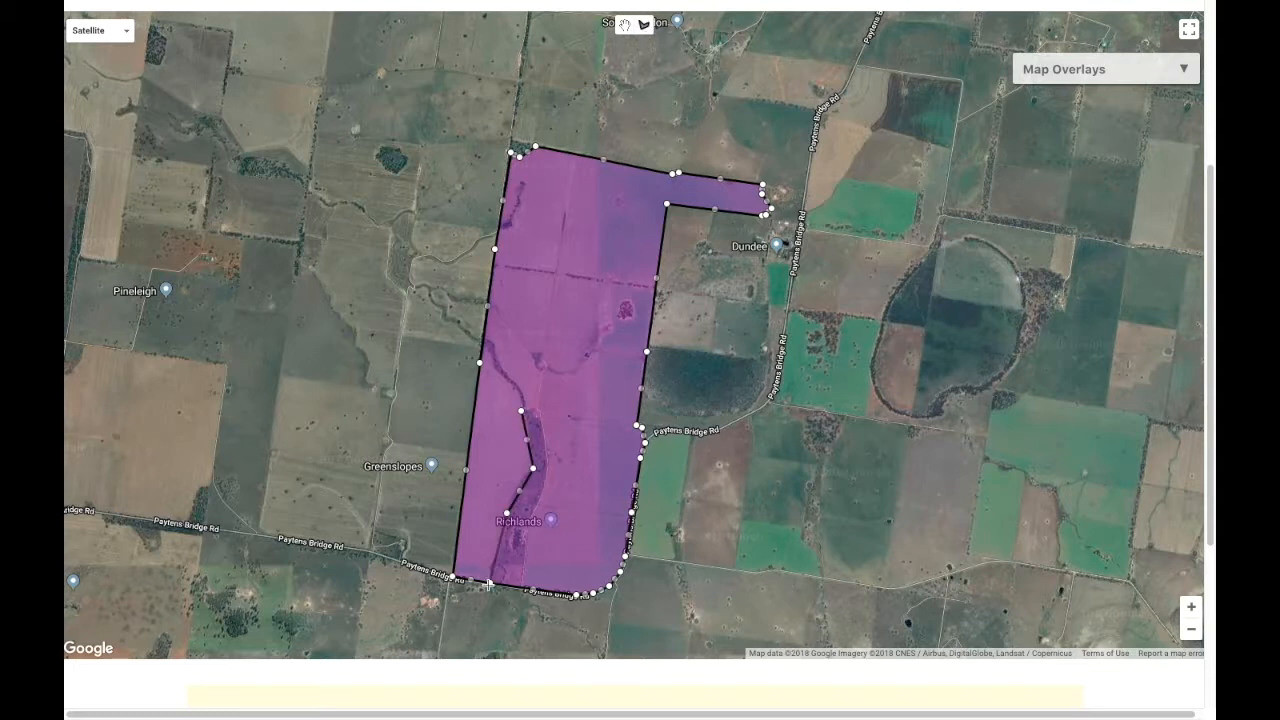
{"action": "left_click", "coordinate": [489, 584]}
{"action": "left_click", "coordinate": [525, 589]}
{"action": "left_click", "coordinate": [528, 528]}
{"action": "left_click", "coordinate": [544, 488]}
{"action": "left_click", "coordinate": [549, 456]}
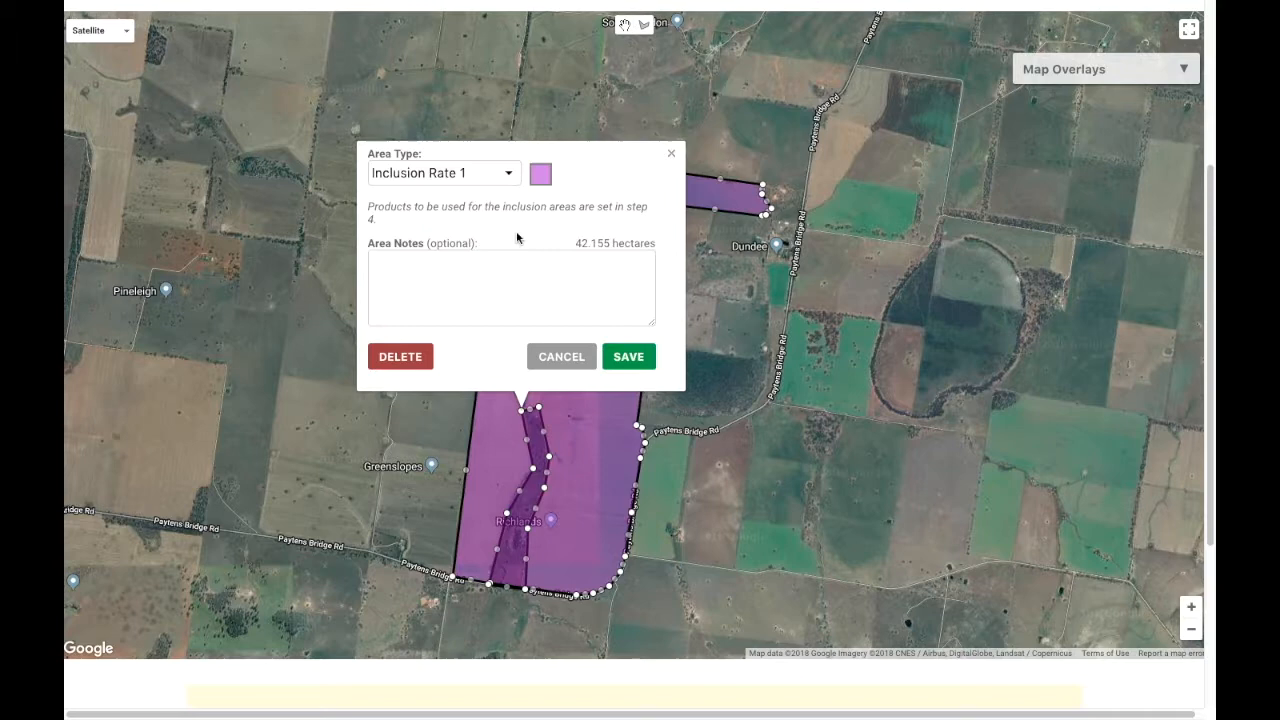
Step: Save the creek area as Exclusion Rate 1 with the note "Uncropped, contains a house and permission from the owner has been granted."
{"action": "left_click", "coordinate": [511, 178]}
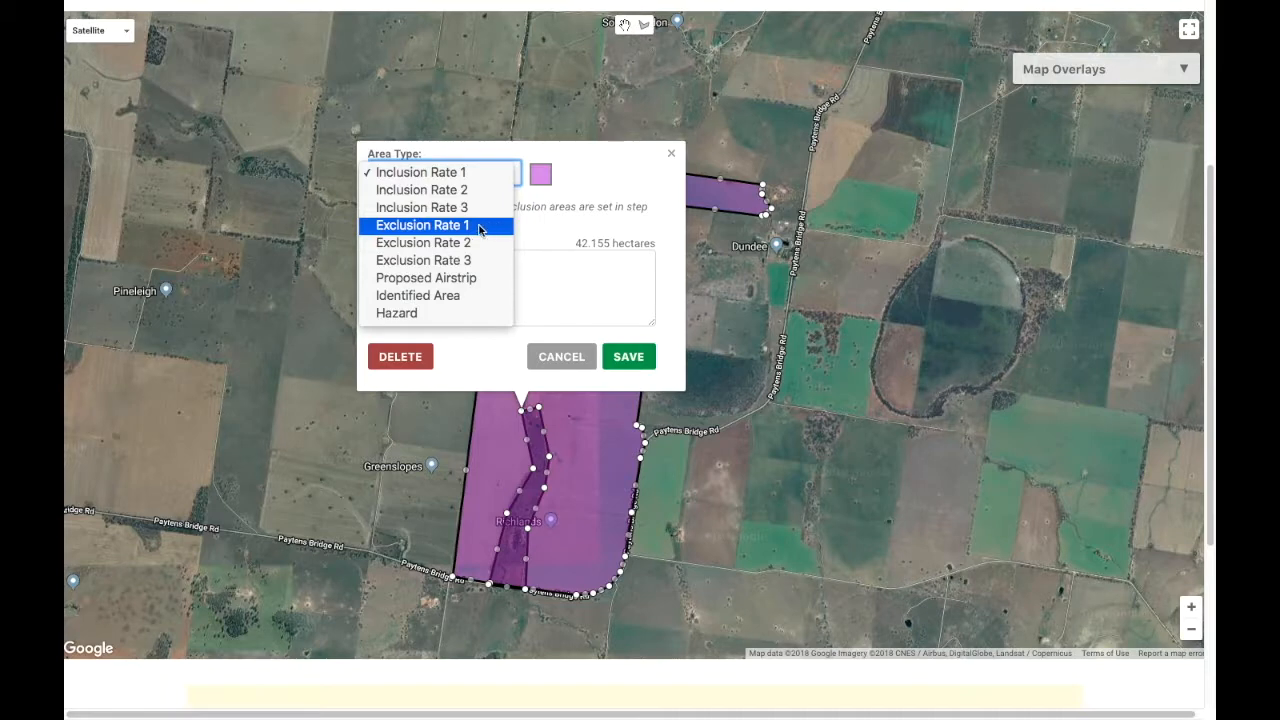
{"action": "left_click", "coordinate": [485, 226]}
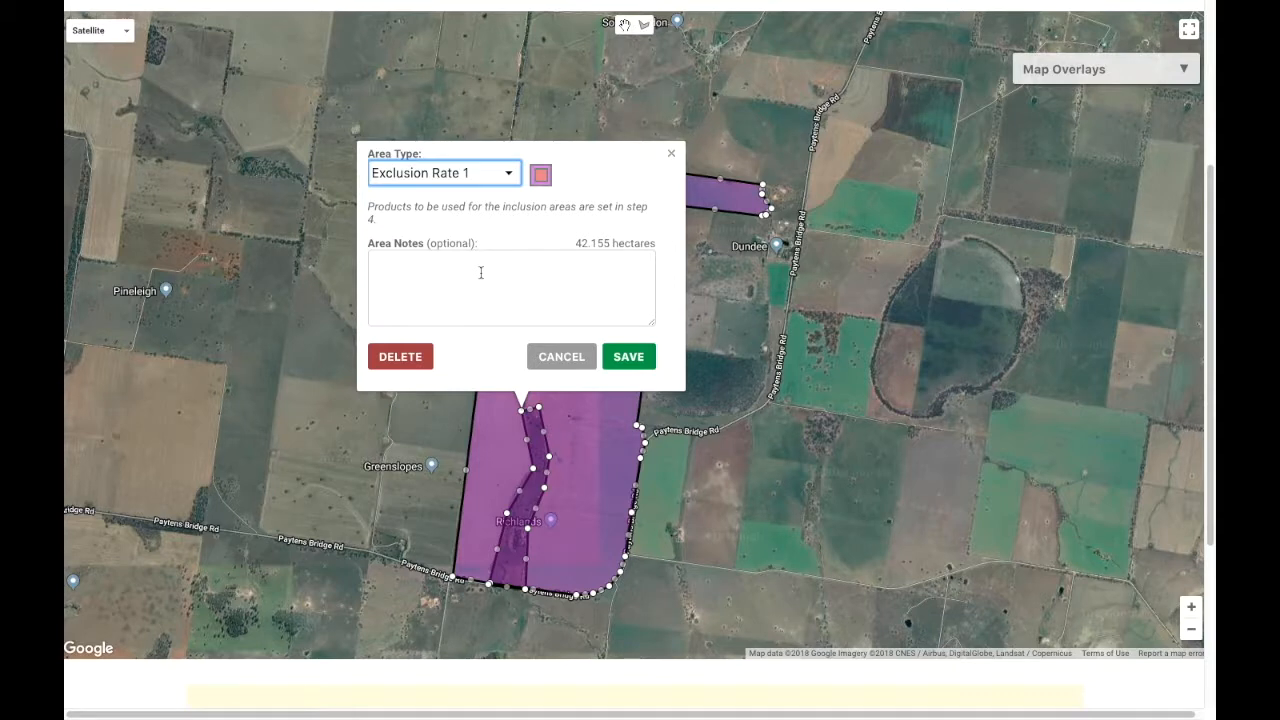
{"action": "left_click", "coordinate": [480, 272]}
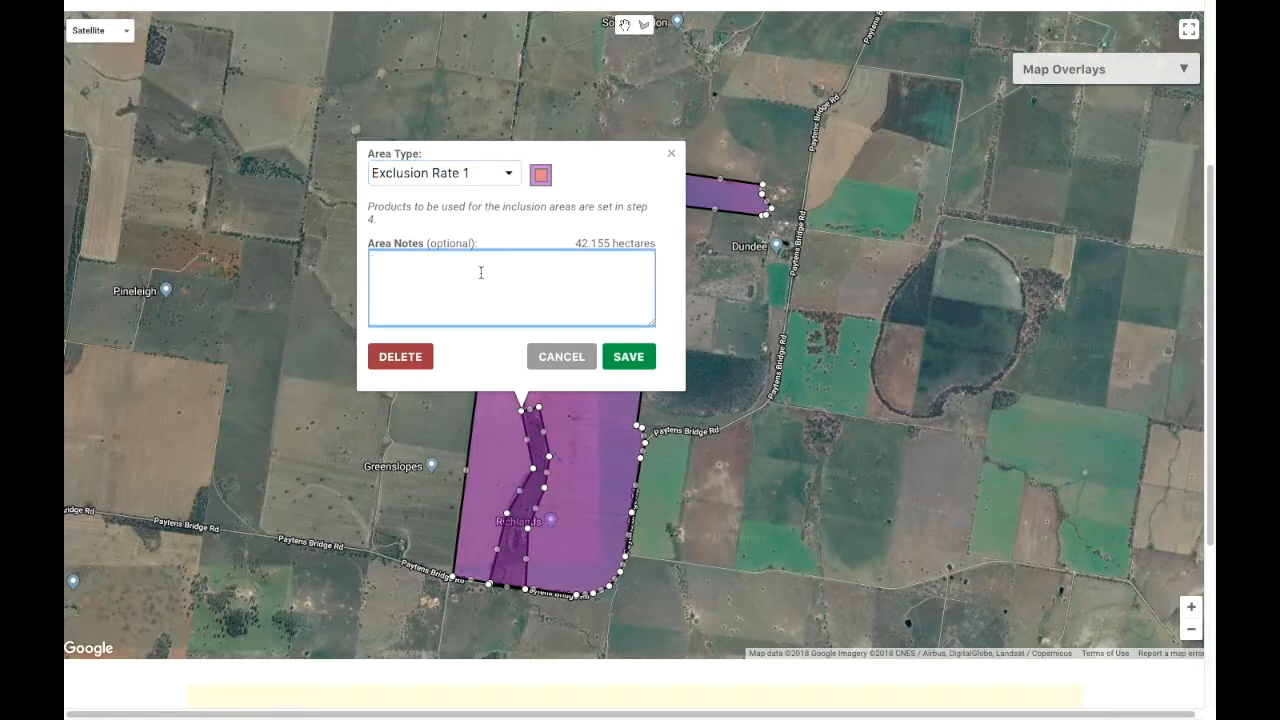
{"action": "type", "text": "Uncropped, contains a ho"}
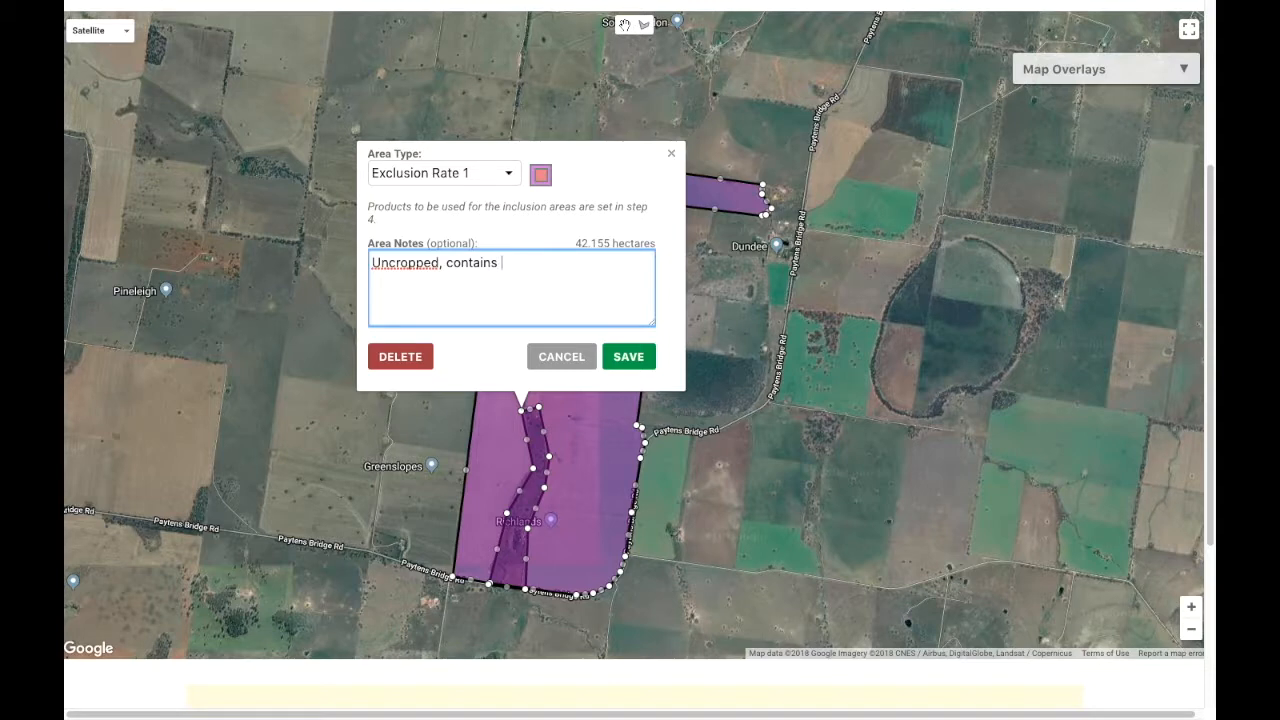
{"action": "type", "text": "use and permission from t"}
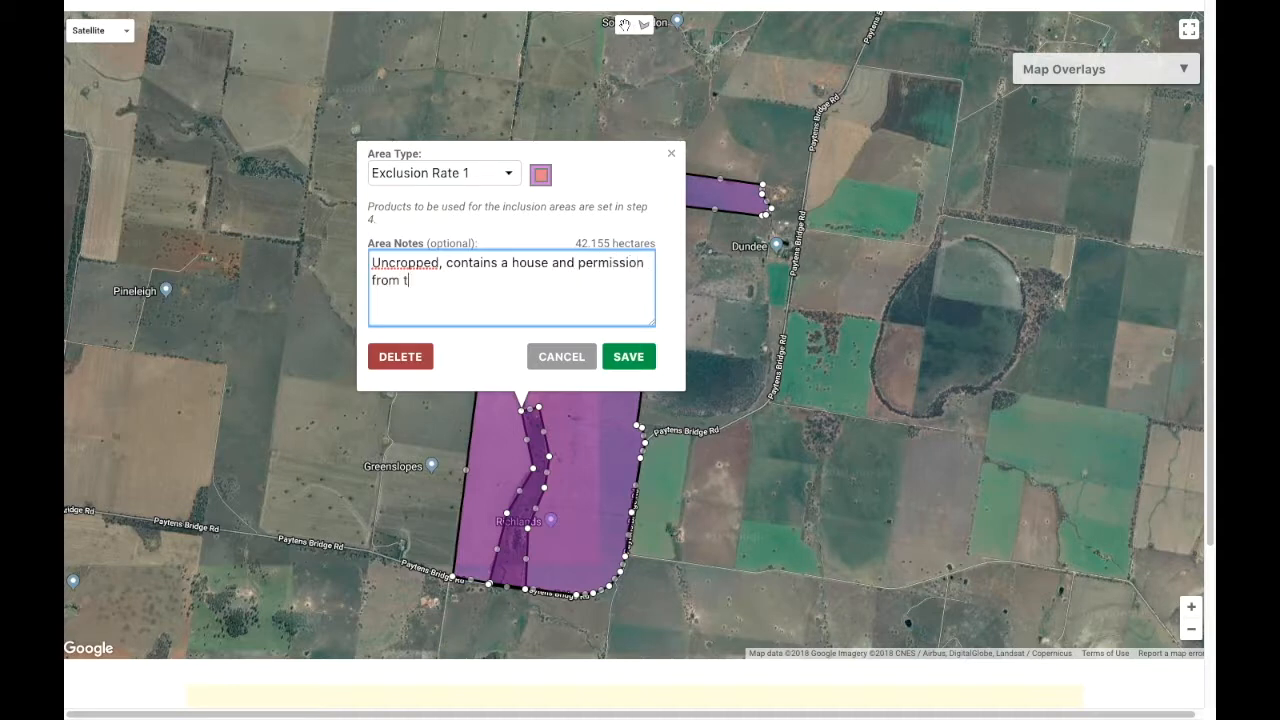
{"action": "type", "text": "he owner has been granted."}
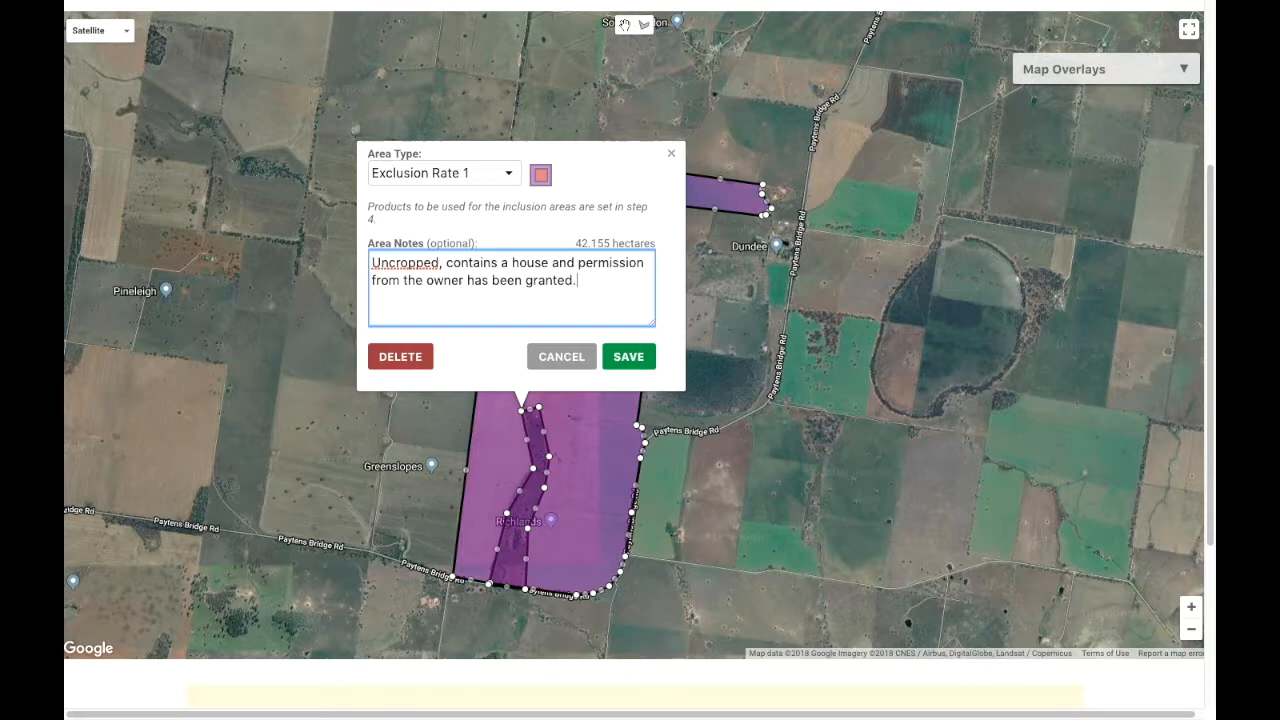
{"action": "left_click", "coordinate": [618, 357]}
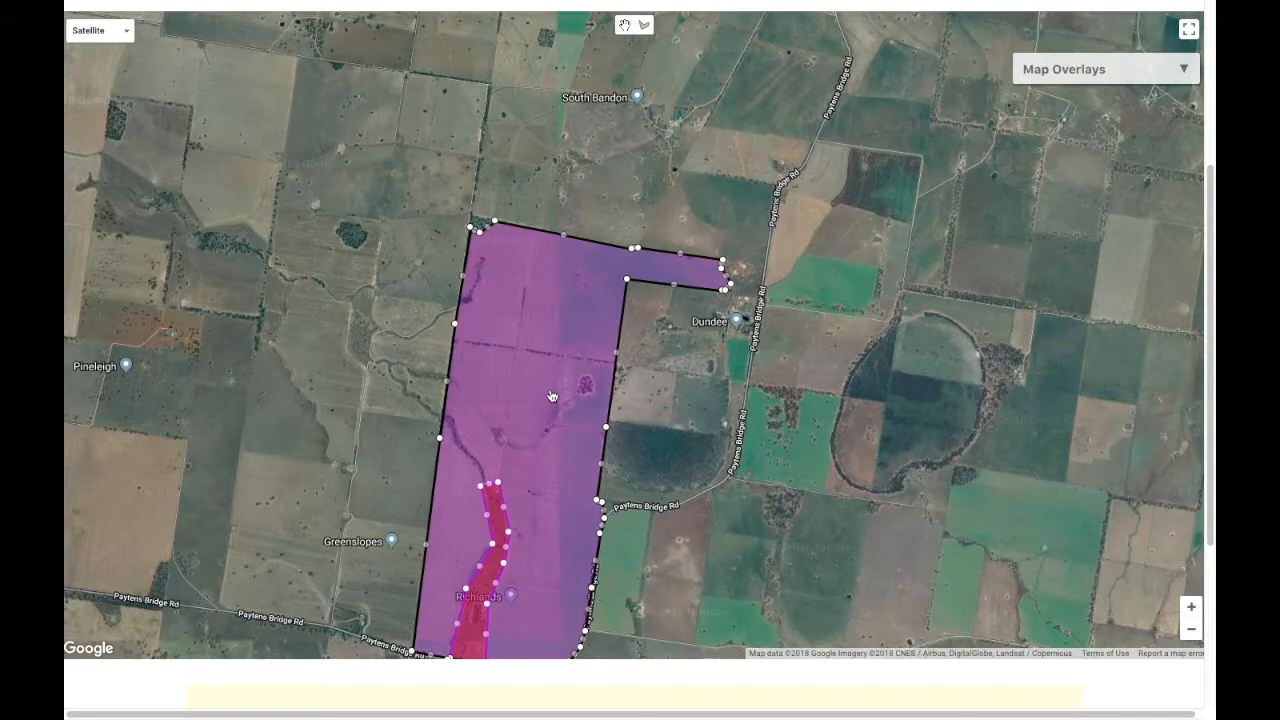
Step: Plot a long, narrow north-south strip in the northern half of the parcel, above the exclusion area
{"action": "left_click", "coordinate": [648, 29]}
{"action": "left_click", "coordinate": [526, 290]}
{"action": "left_click", "coordinate": [503, 432]}
{"action": "left_click", "coordinate": [509, 432]}
{"action": "left_click", "coordinate": [532, 290]}
{"action": "left_click", "coordinate": [527, 290]}
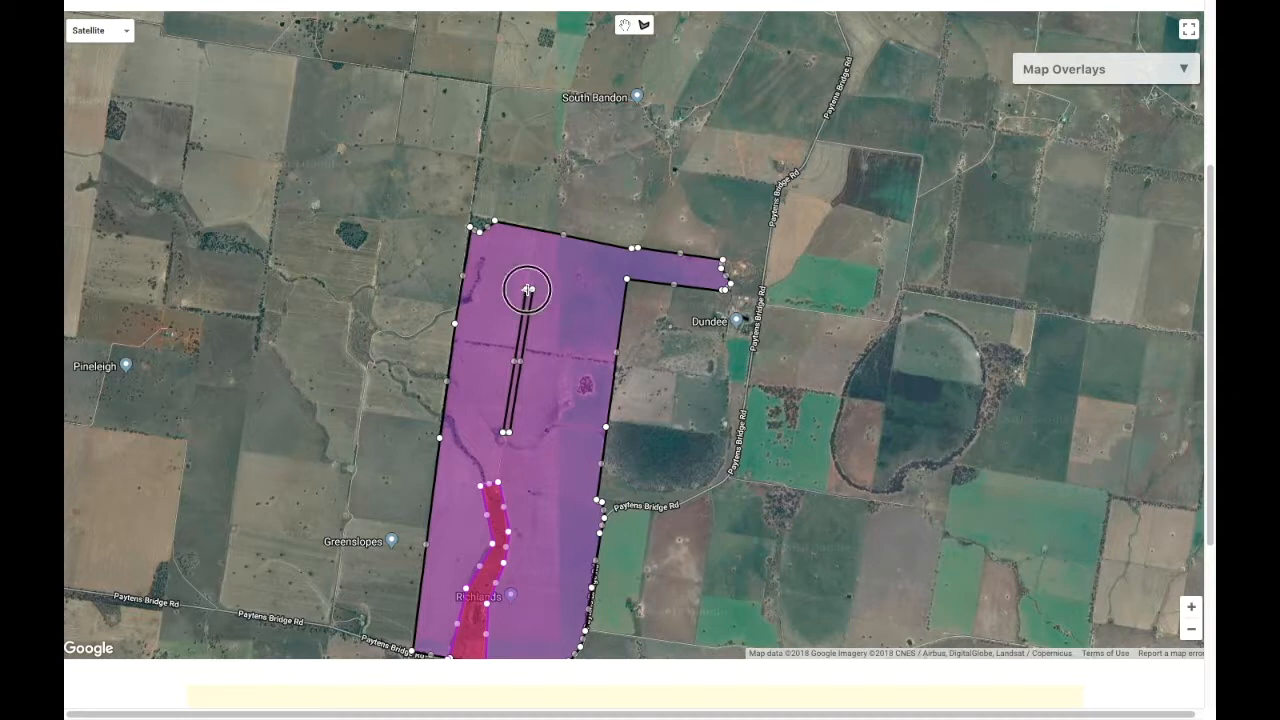
{"action": "left_click", "coordinate": [528, 292]}
Step: Save the narrow strip as a Proposed Airstrip with the note "1200m long, watertanker at the northern end"
{"action": "left_click", "coordinate": [473, 163]}
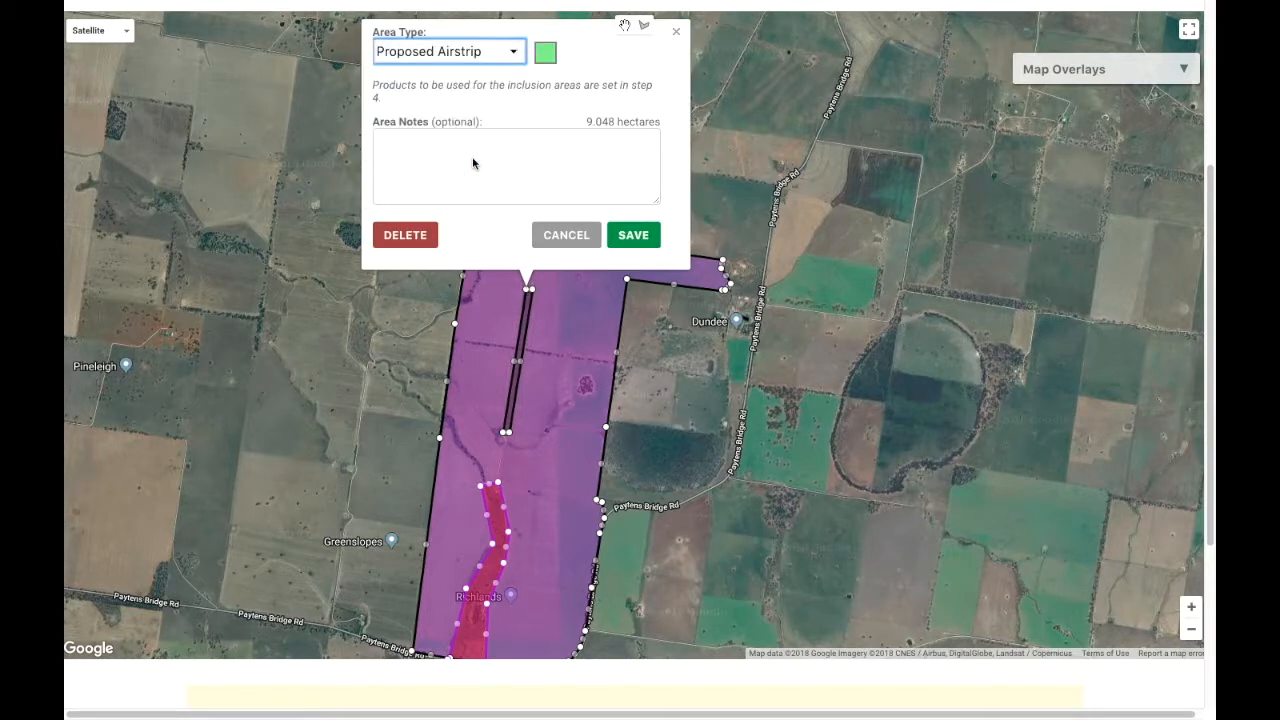
{"action": "left_click", "coordinate": [473, 163]}
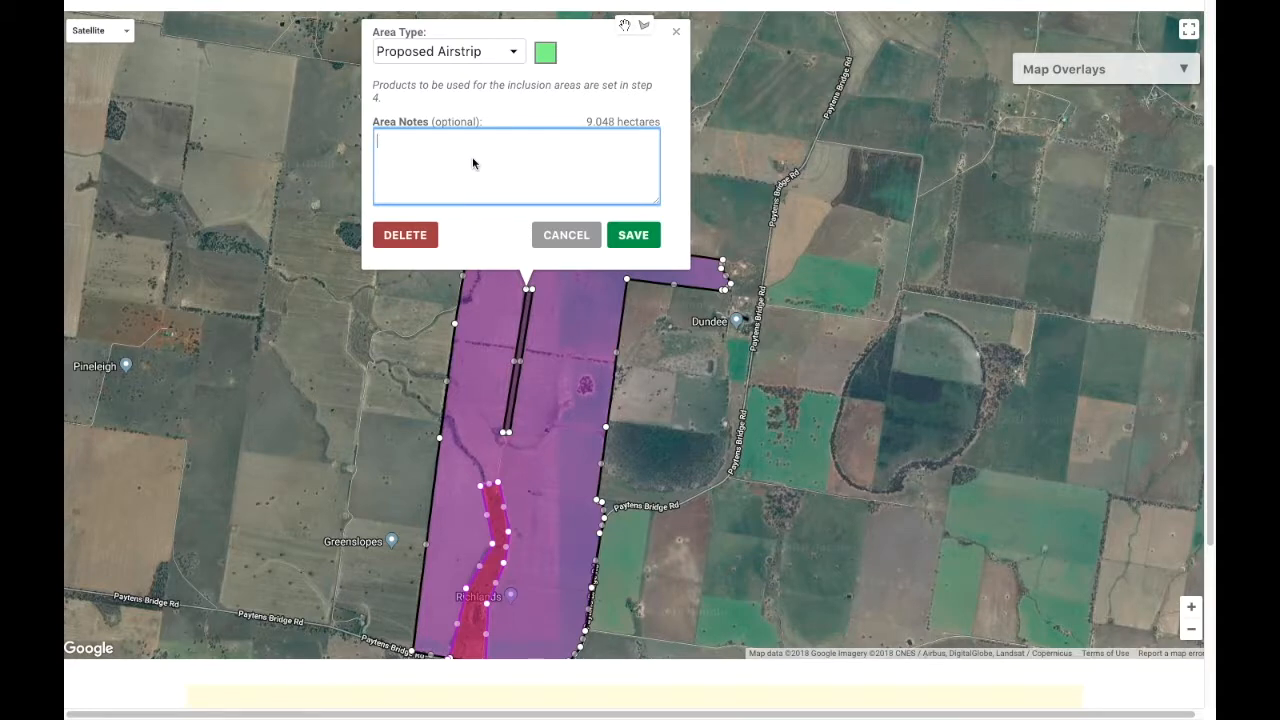
{"action": "type", "text": "1200m long, watertan"}
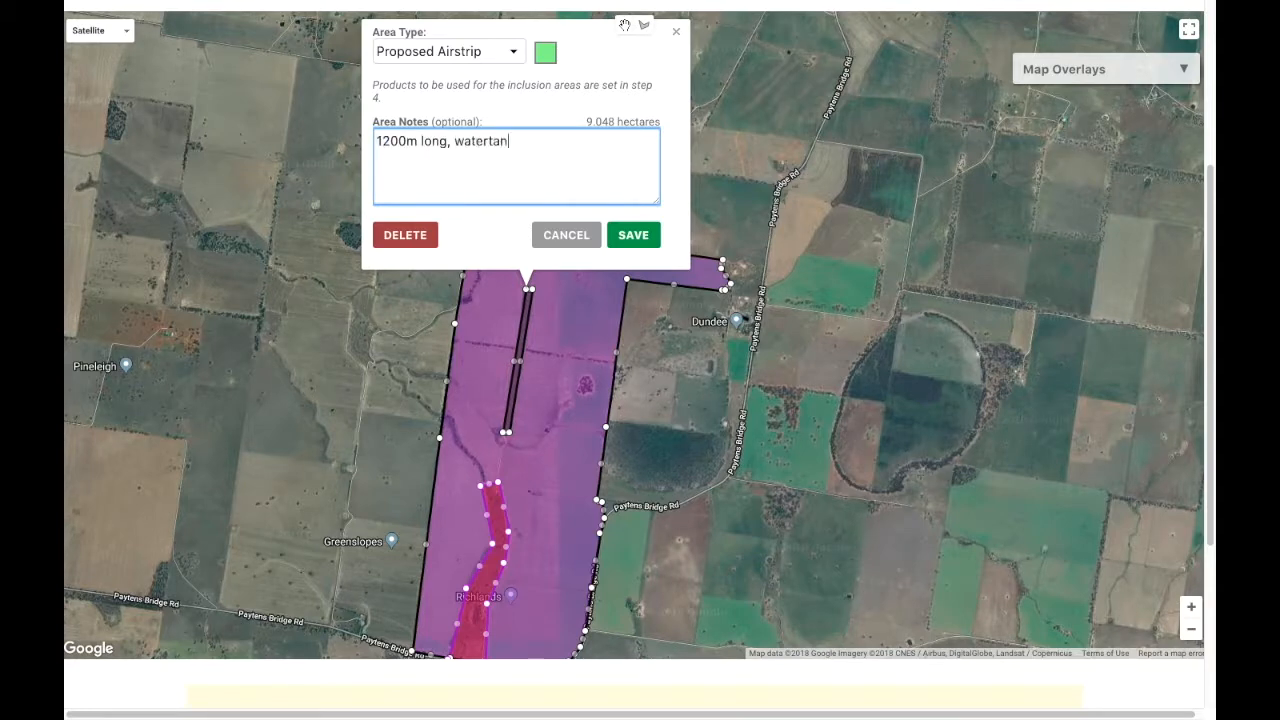
{"action": "type", "text": "ker at the northern end"}
{"action": "left_click", "coordinate": [633, 235]}
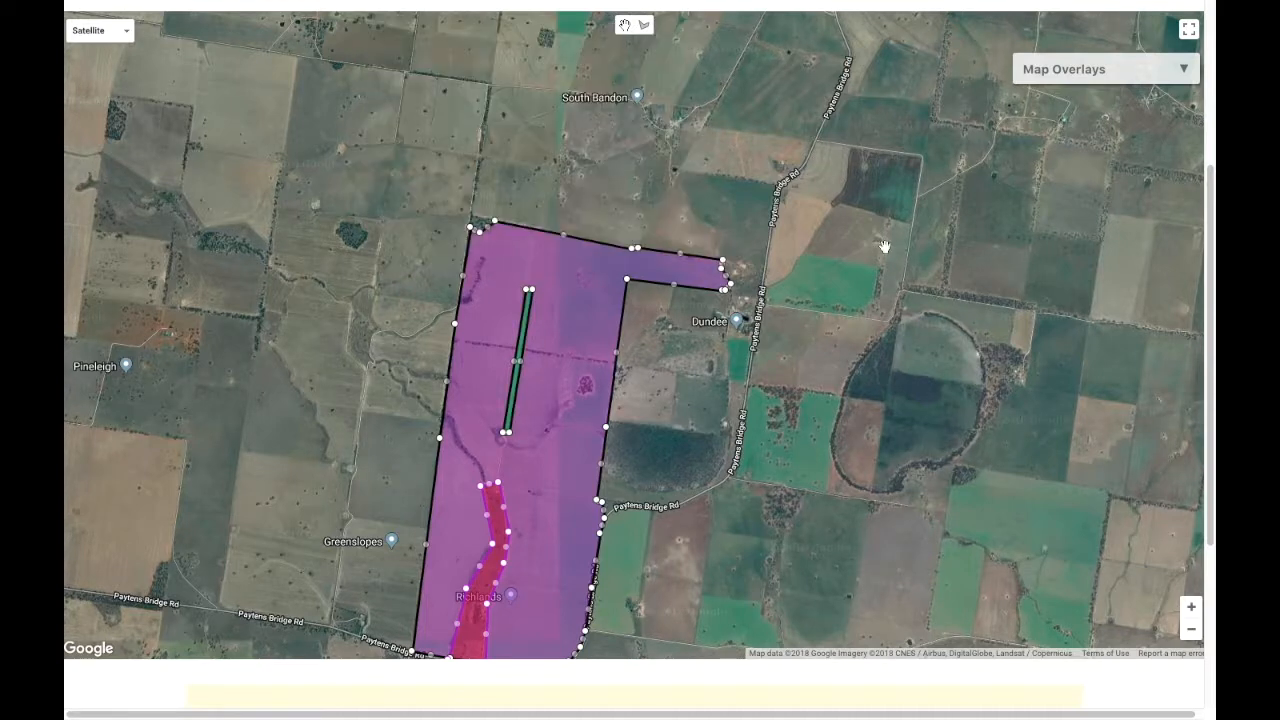
Step: Plot a thin diagonal strip crossing the parcel and exclusion area north of Richlands, extending beyond both parcel boundaries
{"action": "left_click", "coordinate": [1174, 78]}
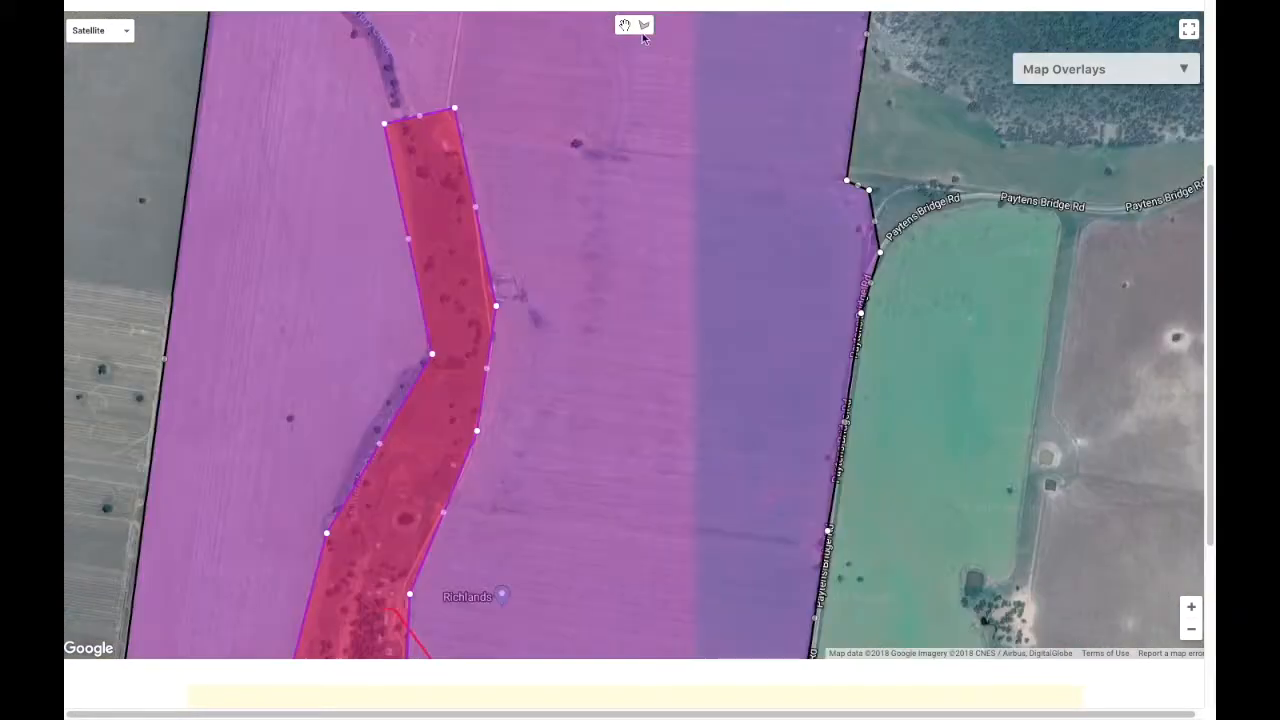
{"action": "left_click", "coordinate": [963, 582]}
{"action": "left_click", "coordinate": [75, 268]}
{"action": "left_click", "coordinate": [78, 258]}
{"action": "left_click", "coordinate": [970, 570]}
{"action": "left_click", "coordinate": [963, 582]}
Step: Save the diagonal strip as a Hazard area with the note "High tension powerlines"
{"action": "left_click", "coordinate": [951, 342]}
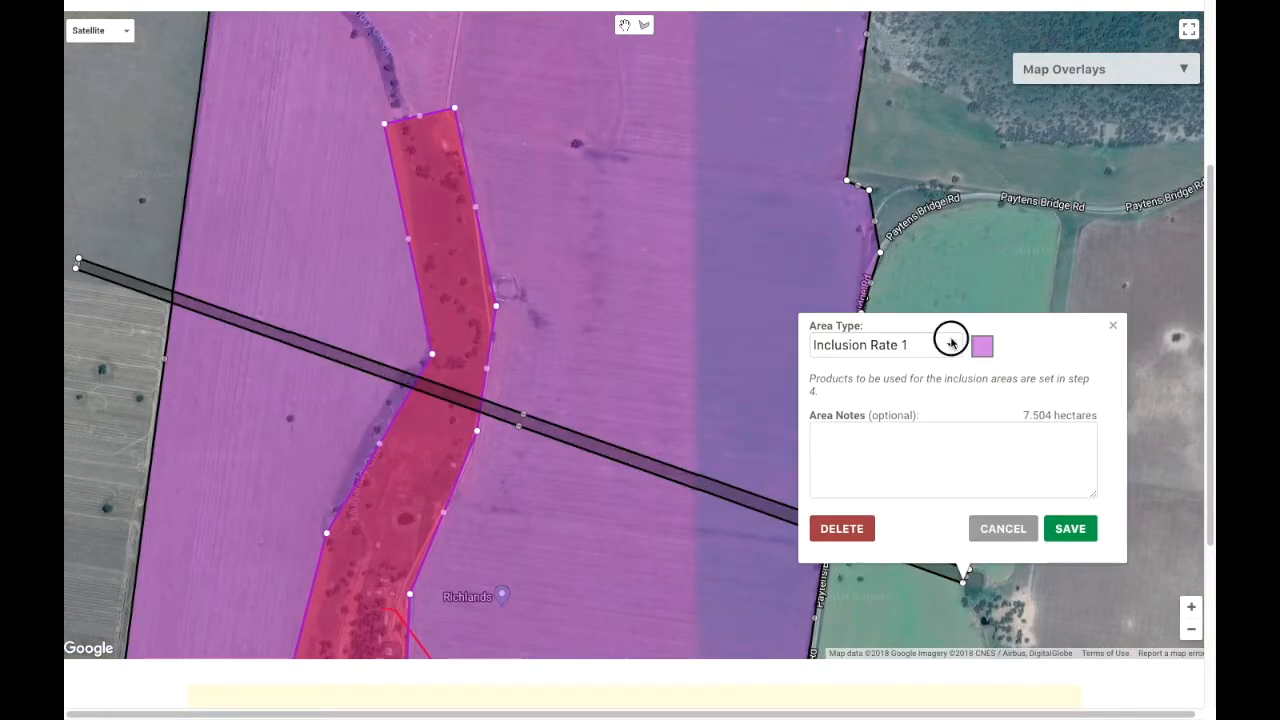
{"action": "left_click", "coordinate": [903, 484]}
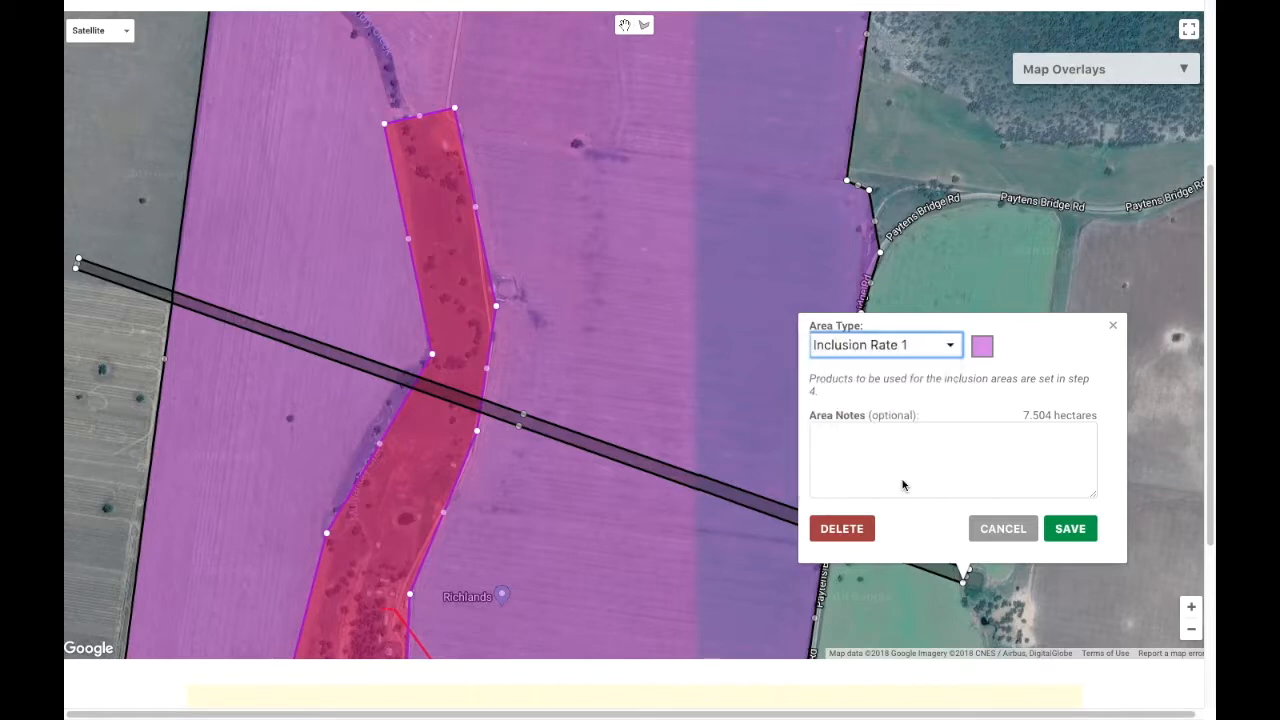
{"action": "left_click", "coordinate": [916, 459]}
{"action": "type", "text": "Hi"}
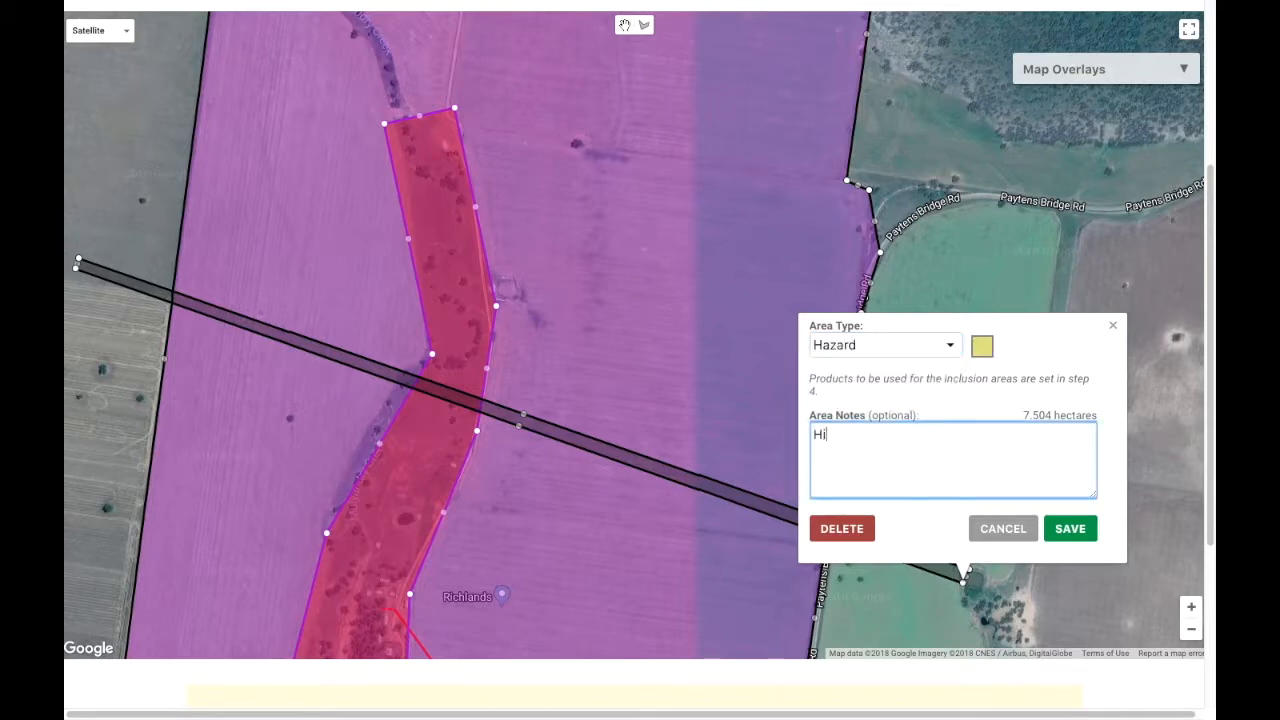
{"action": "type", "text": "gh tension powe"}
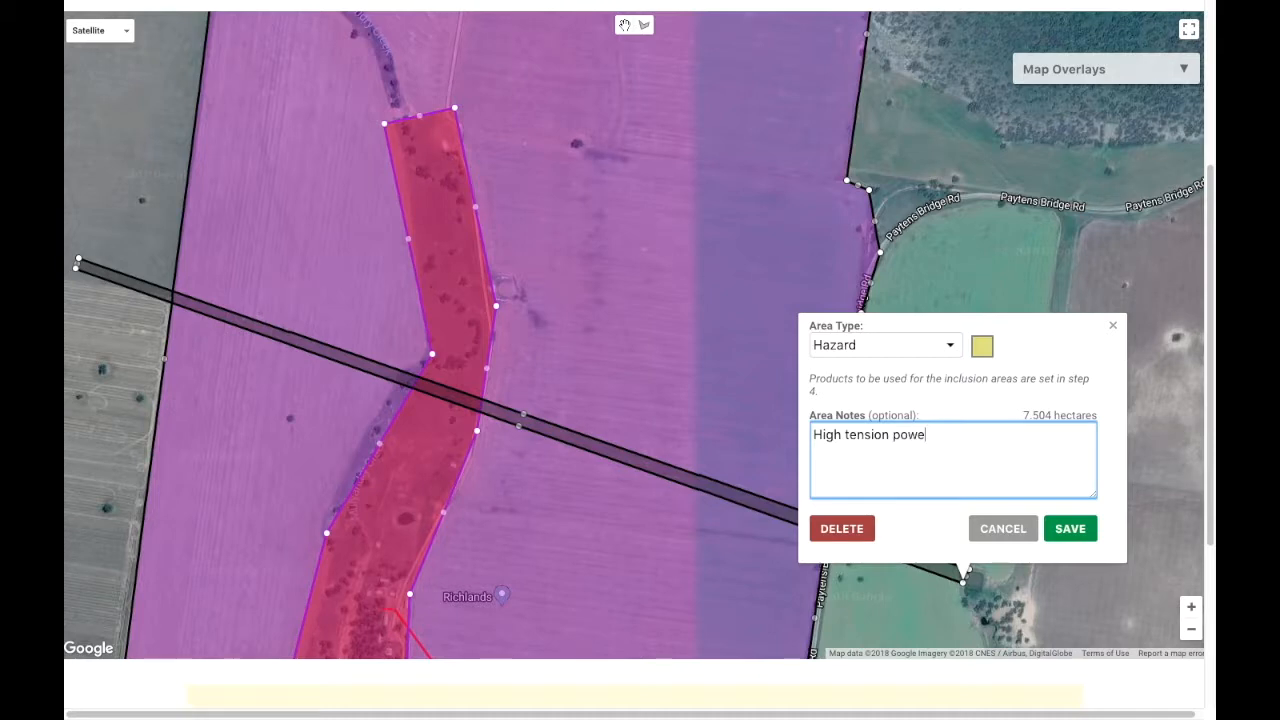
{"action": "type", "text": "rlines"}
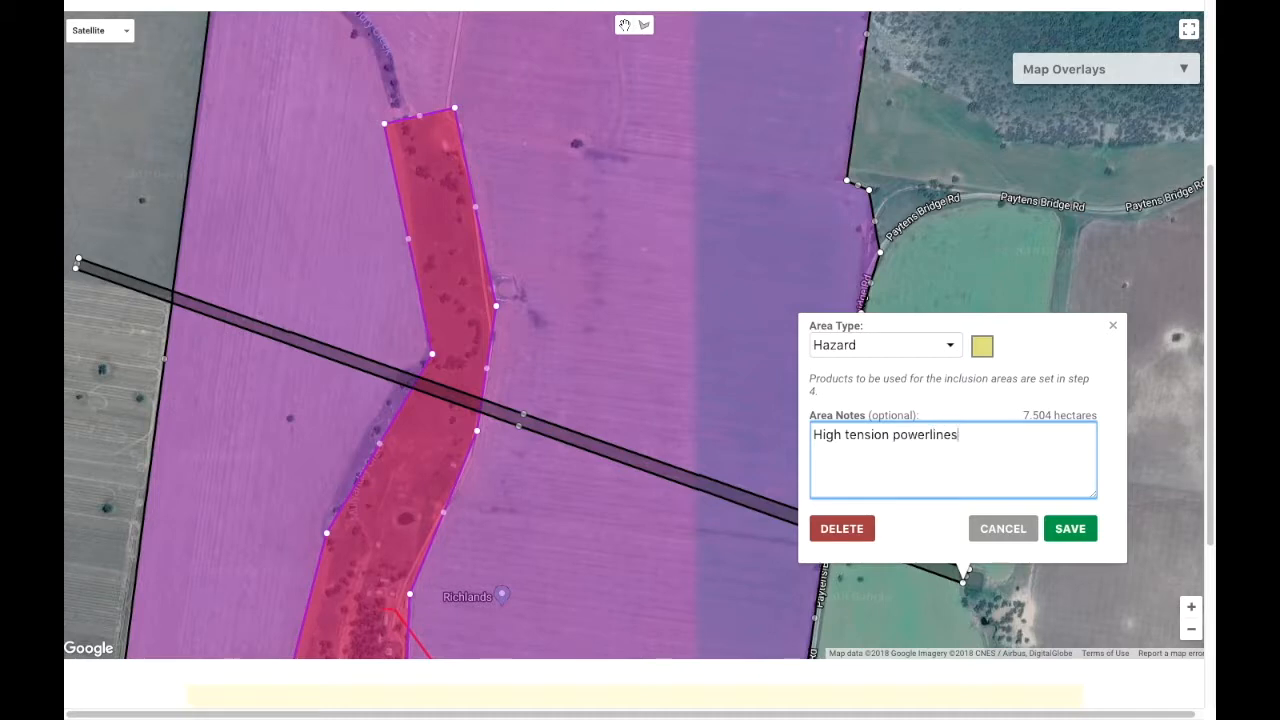
{"action": "left_click", "coordinate": [1084, 530]}
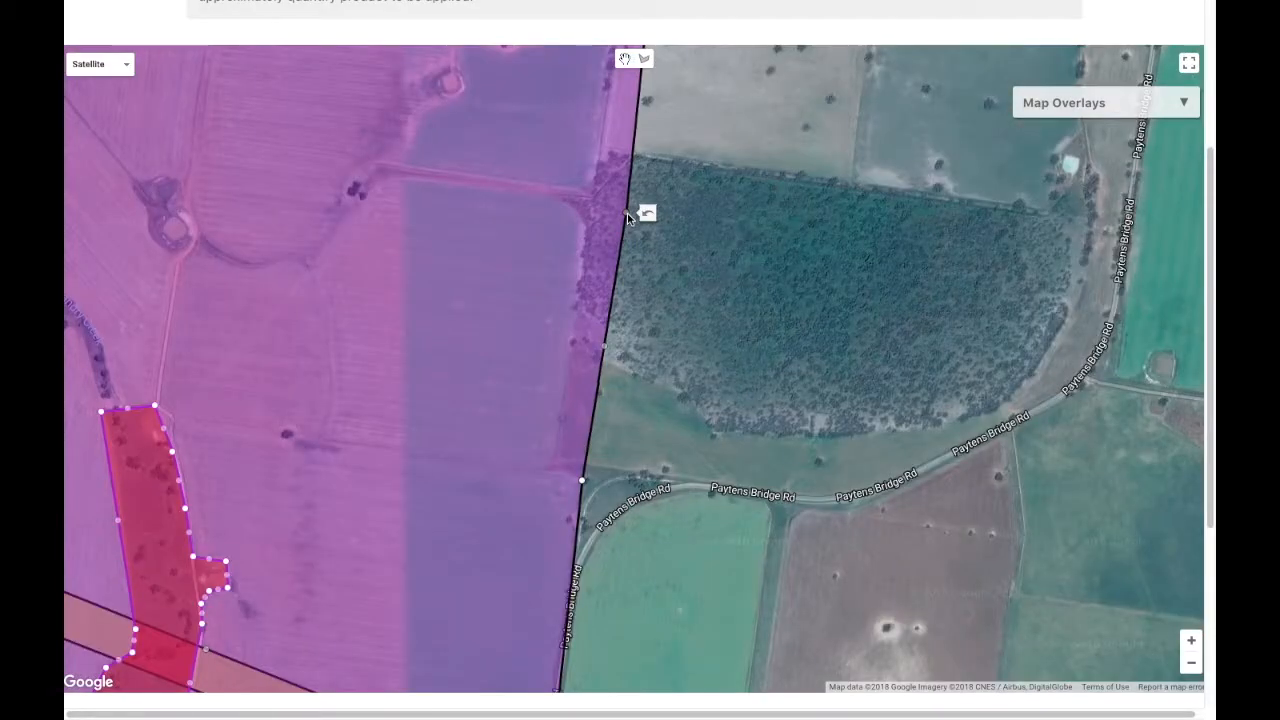
Step: Try moving the parcel's eastern boundary point beside the bushland down to near the Paytens Bridge Rd bend, and undo the move
{"action": "left_click_drag", "start_coordinate": [627, 213], "coordinate": [554, 471]}
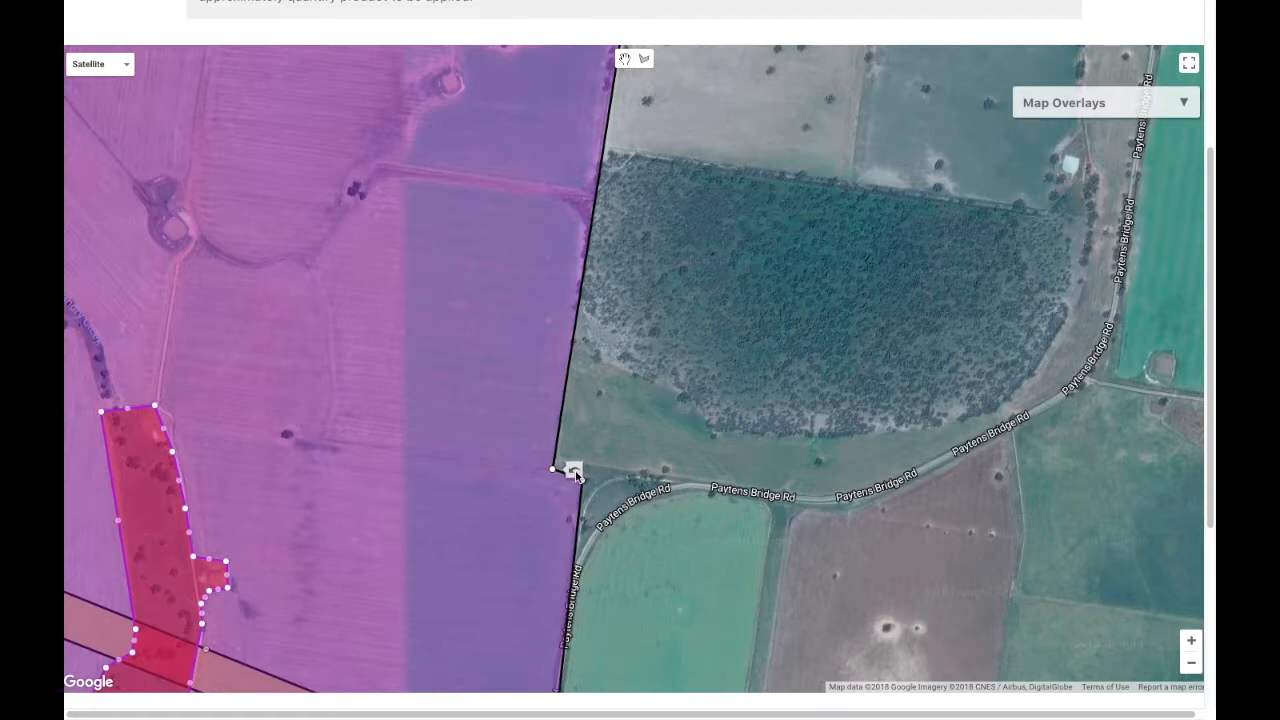
{"action": "left_click", "coordinate": [574, 471]}
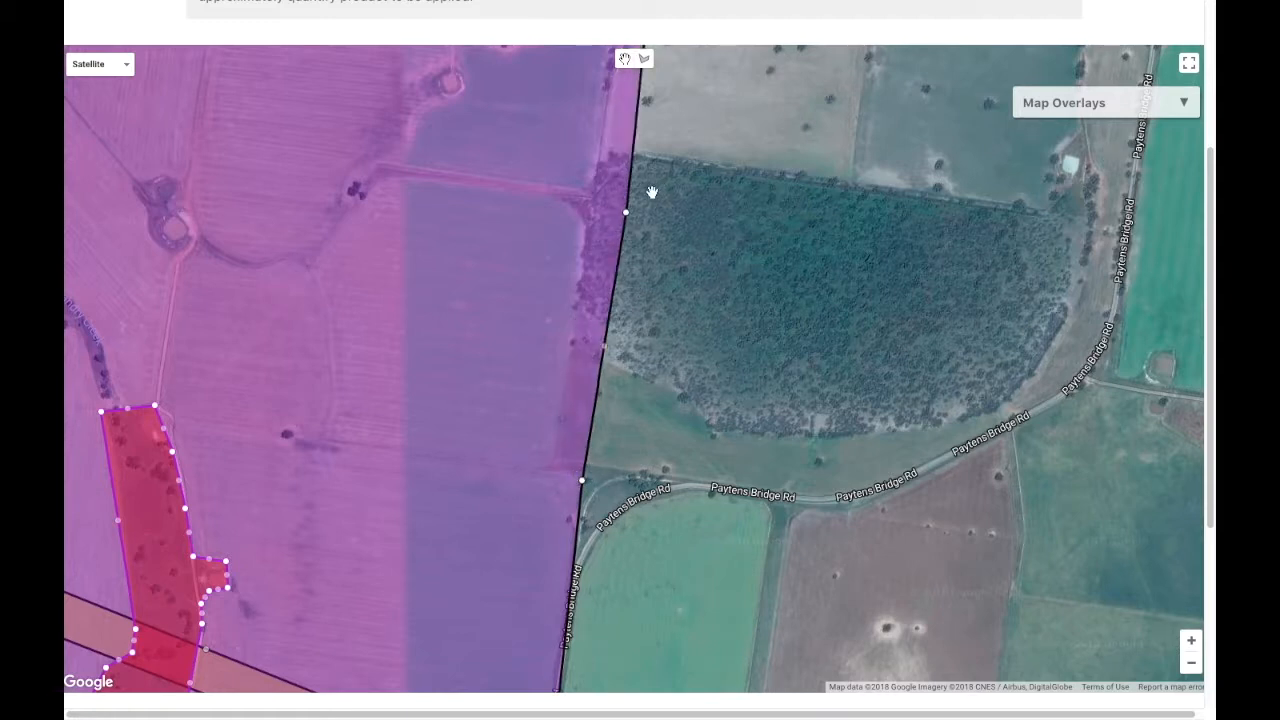
Step: Confirm that all hazards are marked and described on the map, and continue to the Environment & Safety checklist
{"action": "scroll", "coordinate": [651, 191], "scroll_direction": "down", "scroll_amount": 3}
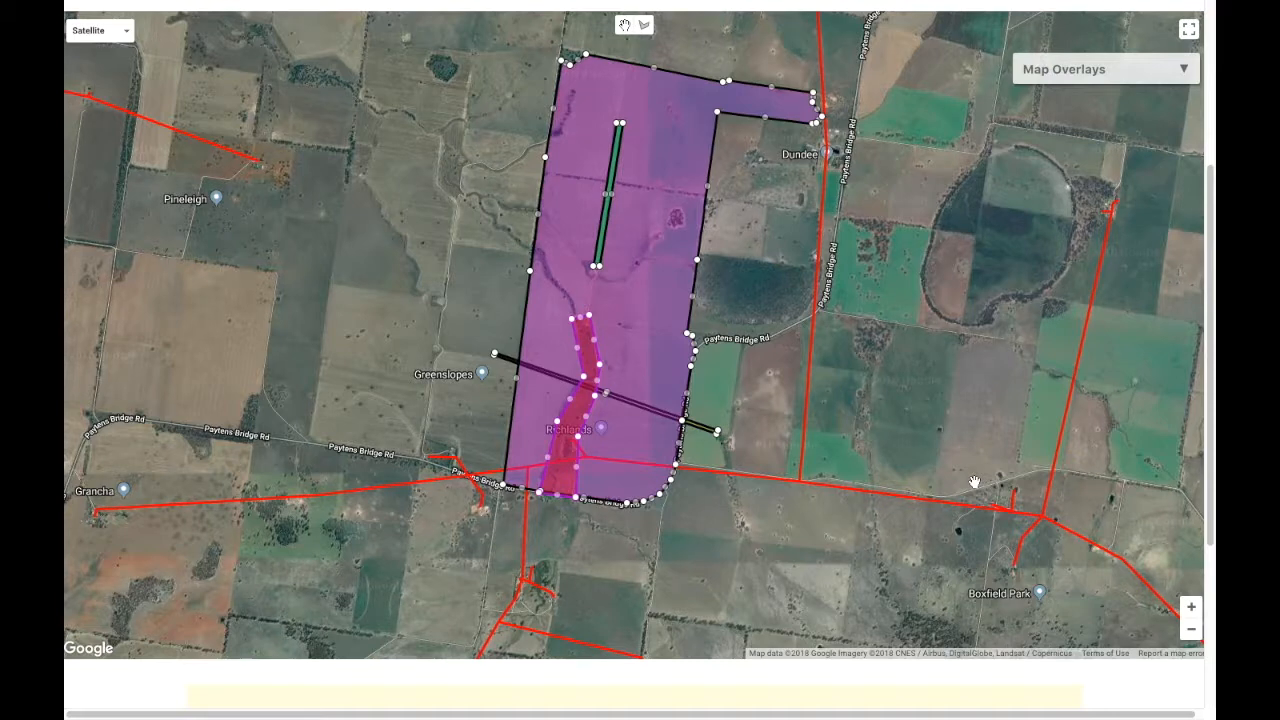
{"action": "scroll", "coordinate": [950, 685], "scroll_direction": "down", "scroll_amount": 3}
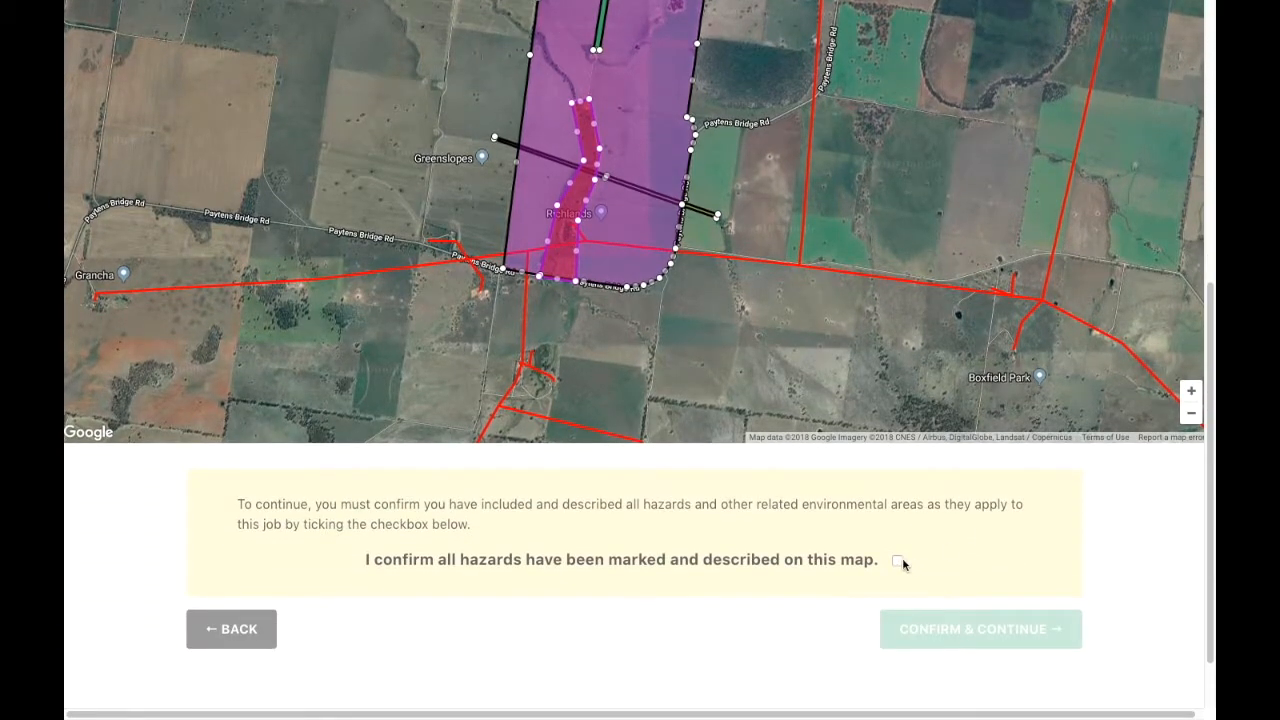
{"action": "left_click", "coordinate": [897, 562]}
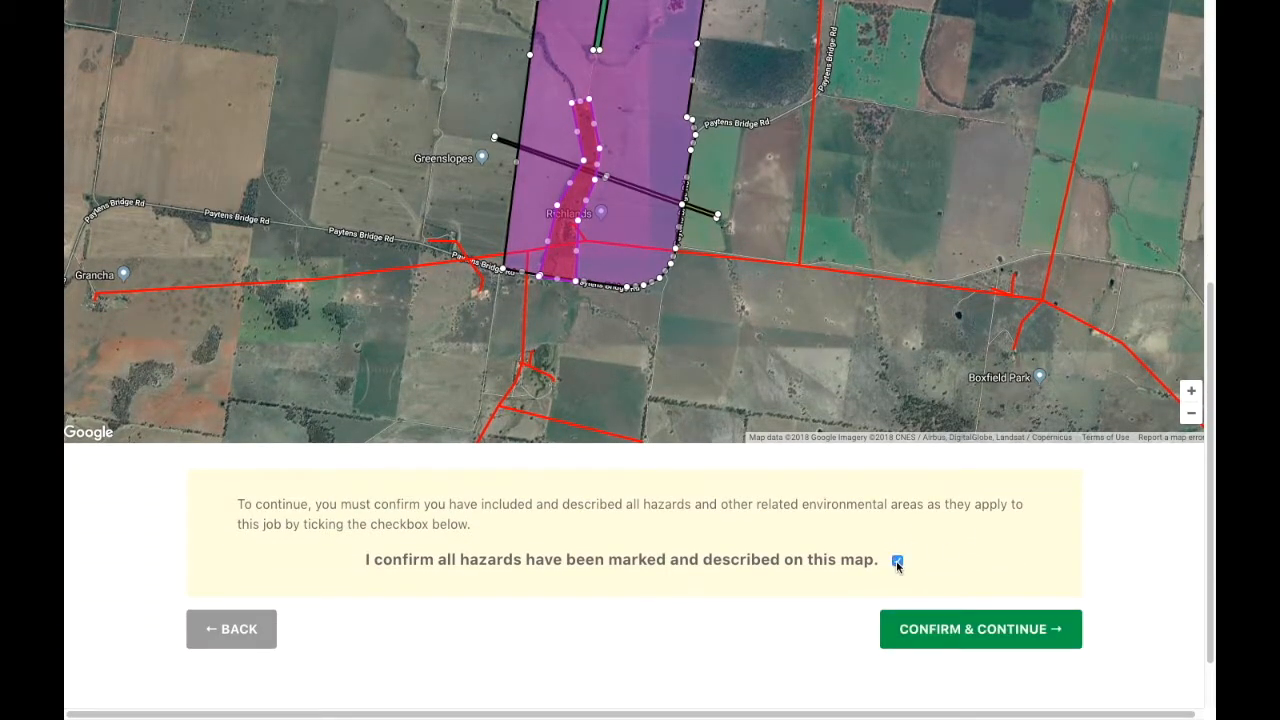
{"action": "left_click", "coordinate": [940, 631]}
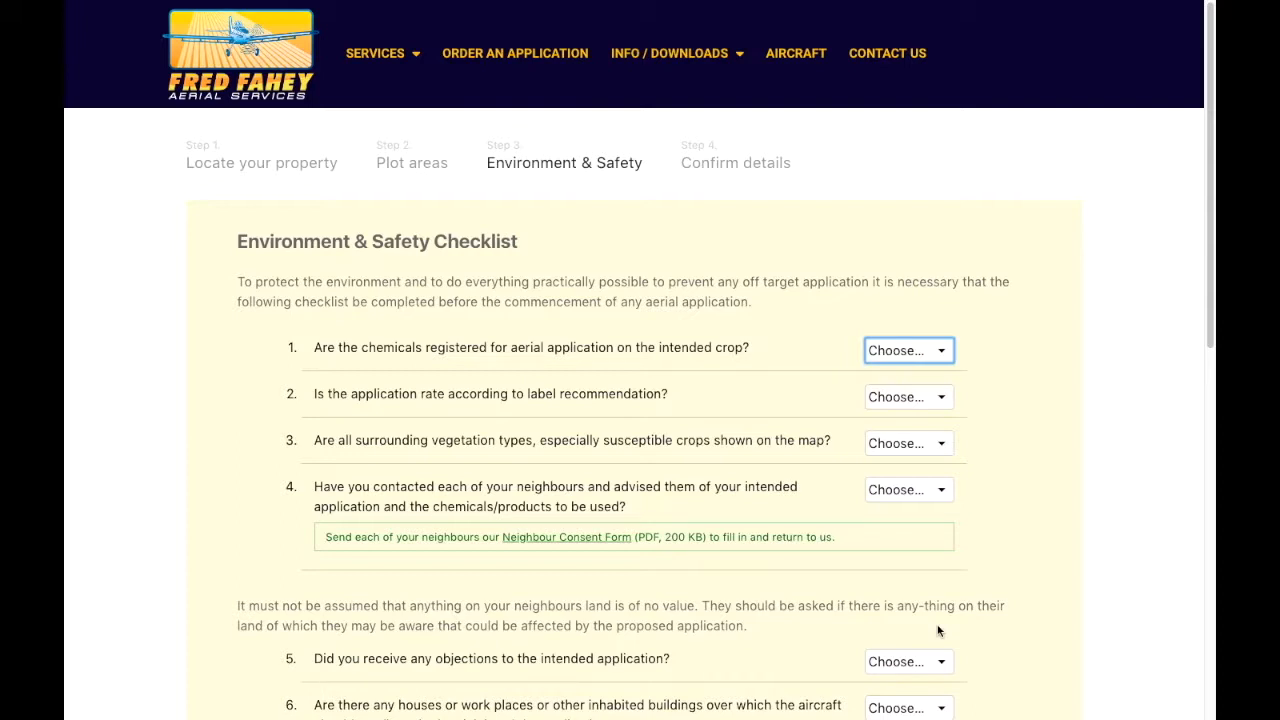
Step: Answer Yes to checklist questions 1 to 4 on chemical registration, label rate, mapped vegetation and contacted neighbours
{"action": "left_click", "coordinate": [920, 351]}
{"action": "left_click", "coordinate": [914, 368]}
{"action": "left_click", "coordinate": [914, 397]}
{"action": "left_click", "coordinate": [910, 414]}
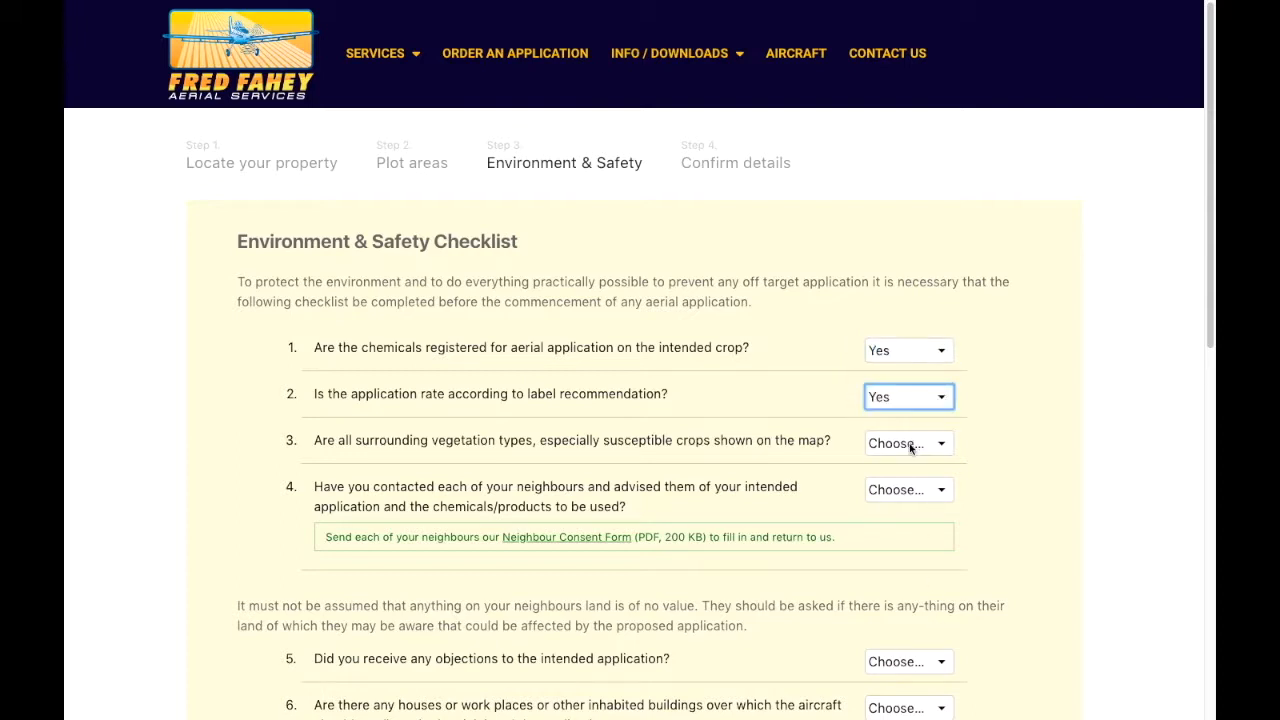
{"action": "left_click", "coordinate": [909, 444]}
{"action": "left_click", "coordinate": [909, 460]}
{"action": "left_click", "coordinate": [914, 491]}
{"action": "left_click", "coordinate": [914, 507]}
Step: Answer No to objections received, and Yes to both nearby inhabited buildings and occupied dwellings within 150 meters
{"action": "scroll", "coordinate": [915, 508], "scroll_direction": "down", "scroll_amount": 3}
{"action": "left_click", "coordinate": [917, 512]}
{"action": "left_click", "coordinate": [918, 545]}
{"action": "left_click", "coordinate": [923, 483]}
{"action": "left_click", "coordinate": [923, 499]}
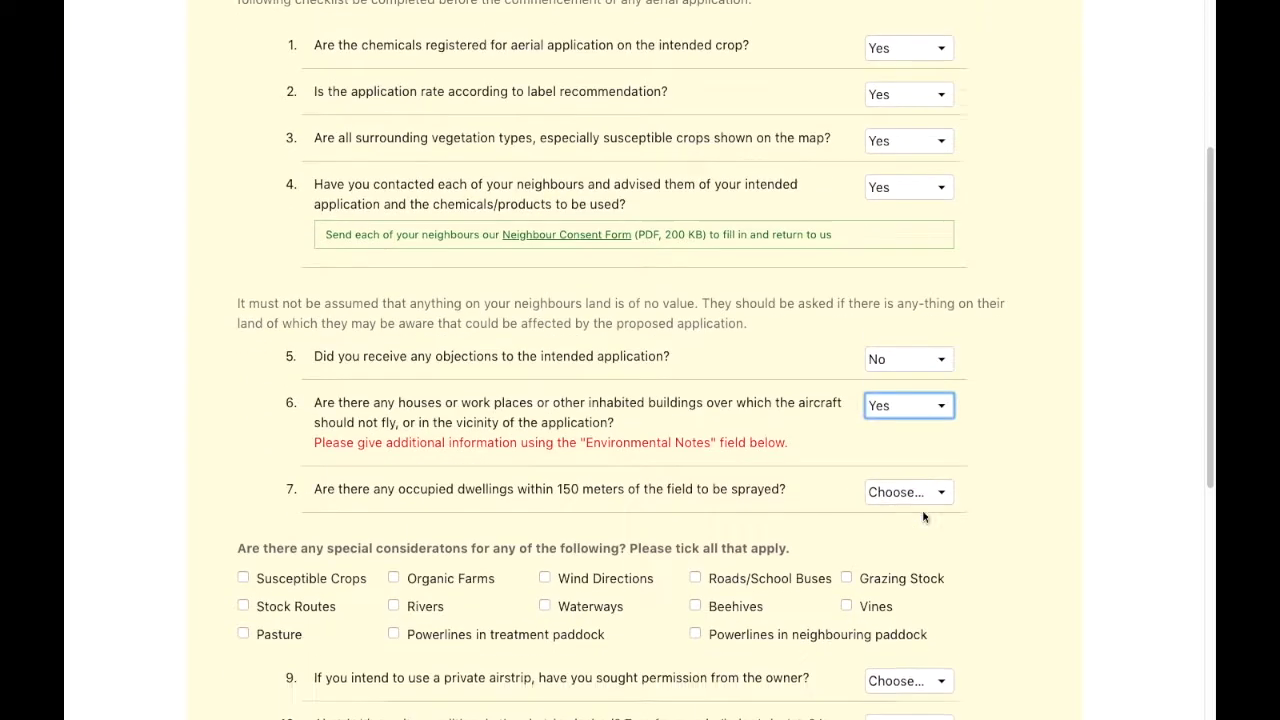
{"action": "left_click", "coordinate": [923, 486]}
{"action": "left_click", "coordinate": [923, 504]}
Step: Mark Wind Directions, Roads/School Buses, Powerlines in treatment paddock and Powerlines in neighbouring paddock as special considerations
{"action": "scroll", "coordinate": [634, 591], "scroll_direction": "down", "scroll_amount": 2}
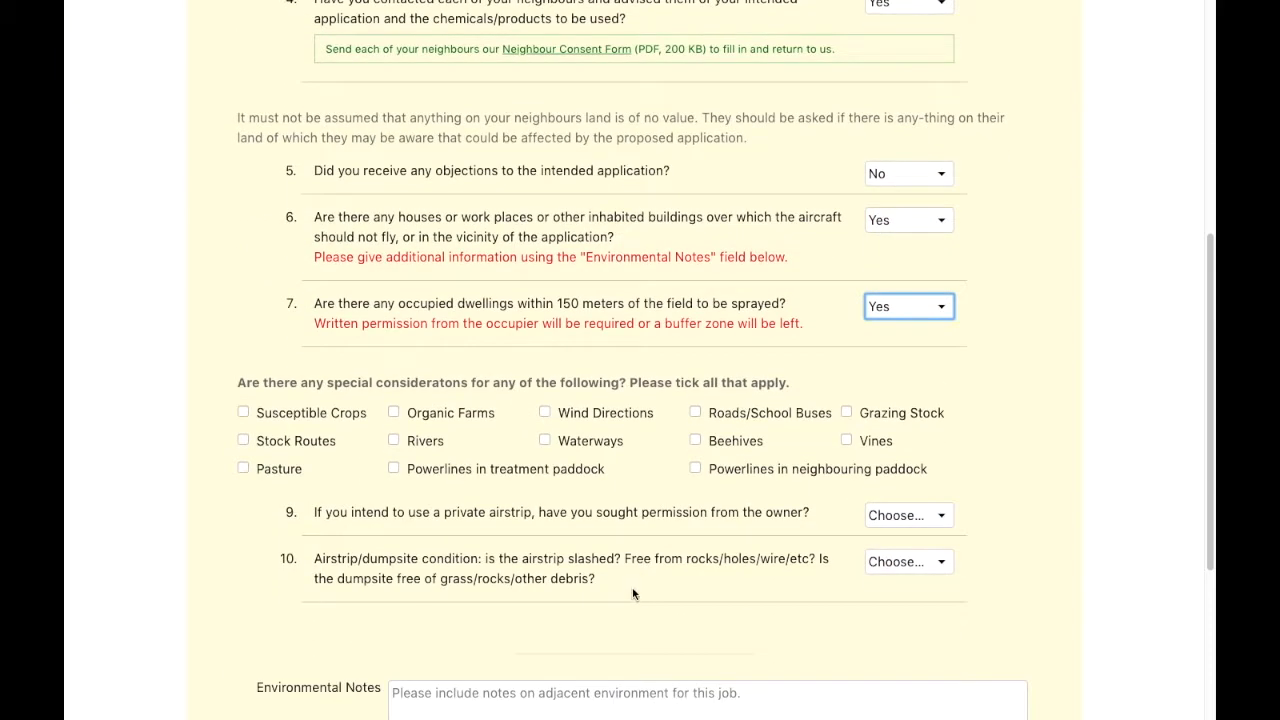
{"action": "left_click", "coordinate": [650, 478]}
{"action": "left_click", "coordinate": [698, 469]}
{"action": "left_click", "coordinate": [698, 413]}
{"action": "left_click", "coordinate": [547, 413]}
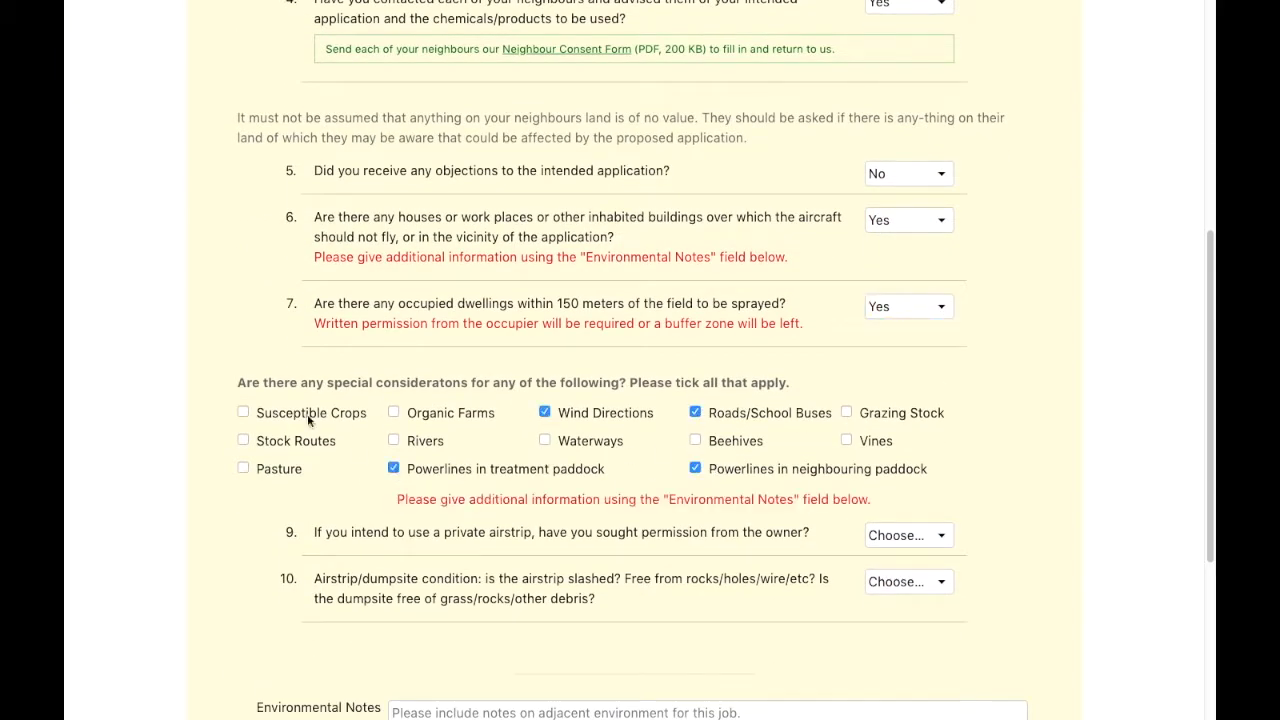
{"action": "left_click", "coordinate": [547, 413]}
{"action": "left_click", "coordinate": [698, 413]}
{"action": "left_click", "coordinate": [698, 469]}
{"action": "left_click", "coordinate": [395, 469]}
{"action": "left_click", "coordinate": [546, 412]}
{"action": "left_click", "coordinate": [696, 412]}
{"action": "left_click", "coordinate": [395, 469]}
{"action": "left_click", "coordinate": [698, 470]}
Step: Answer Yes to questions 9 and 10 on private airstrip permission and airstrip/dumpsite condition
{"action": "scroll", "coordinate": [700, 475], "scroll_direction": "down", "scroll_amount": 1}
{"action": "left_click", "coordinate": [920, 479]}
{"action": "left_click", "coordinate": [926, 497]}
{"action": "left_click", "coordinate": [922, 491]}
{"action": "left_click", "coordinate": [924, 511]}
Step: Enter environmental notes requesting a buffer around the house in the treatment area and an easterly wind to protect the neighbour's house on the eastern side
{"action": "left_click", "coordinate": [803, 674]}
{"action": "scroll", "coordinate": [803, 674], "scroll_direction": "down", "scroll_amount": 1}
{"action": "type", "text": "My"}
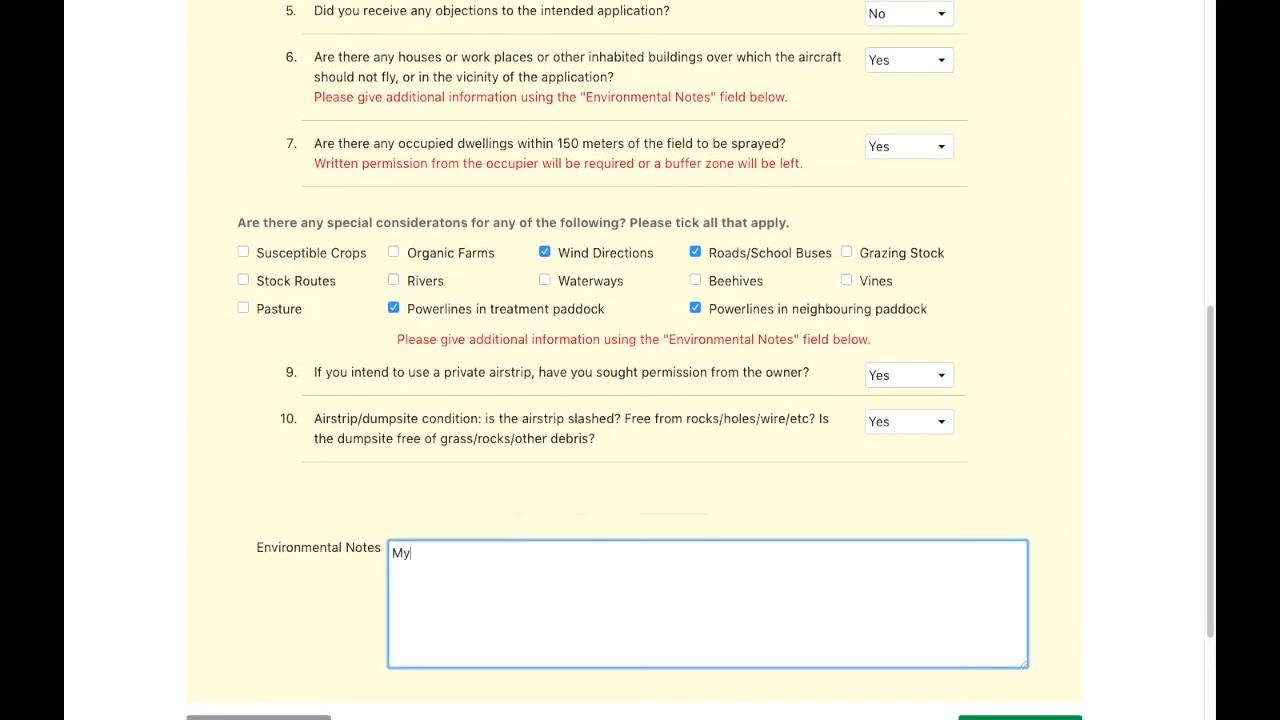
{"action": "type", "text": " house is in the middle of the treatment area, please leave a bu"}
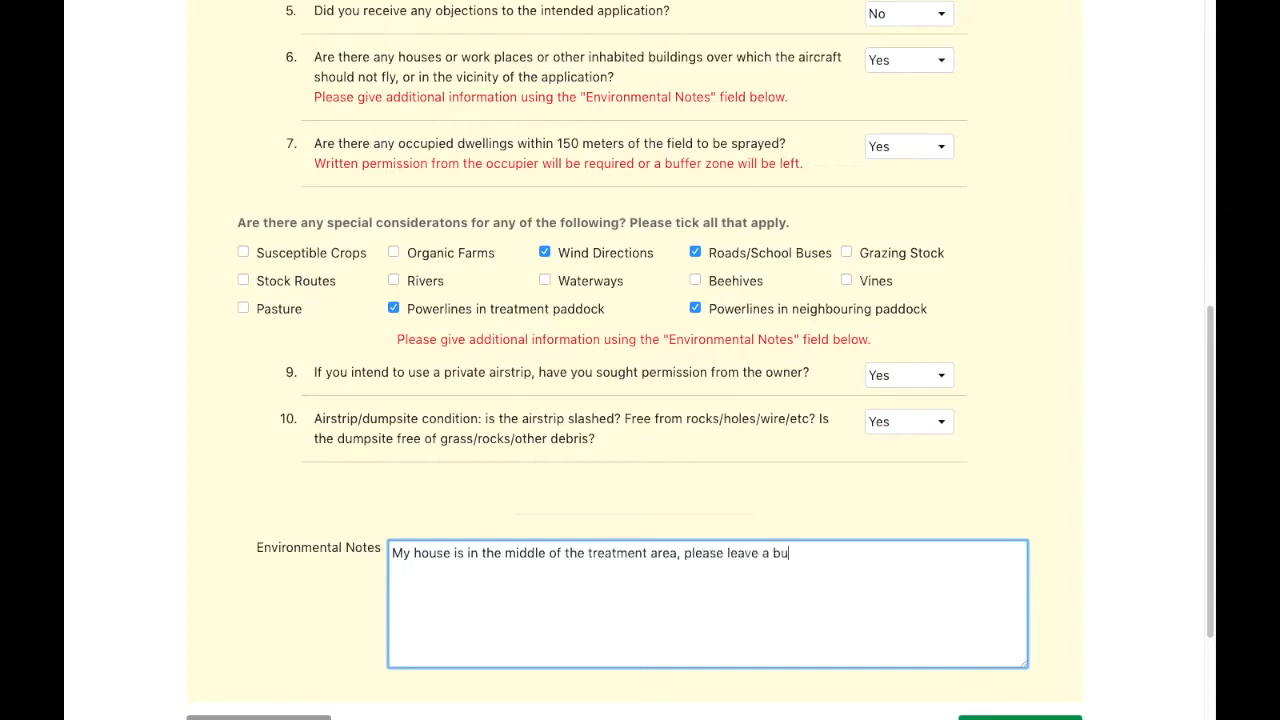
{"action": "type", "text": "ffer around it to avoid drift. My neighbour has a house "}
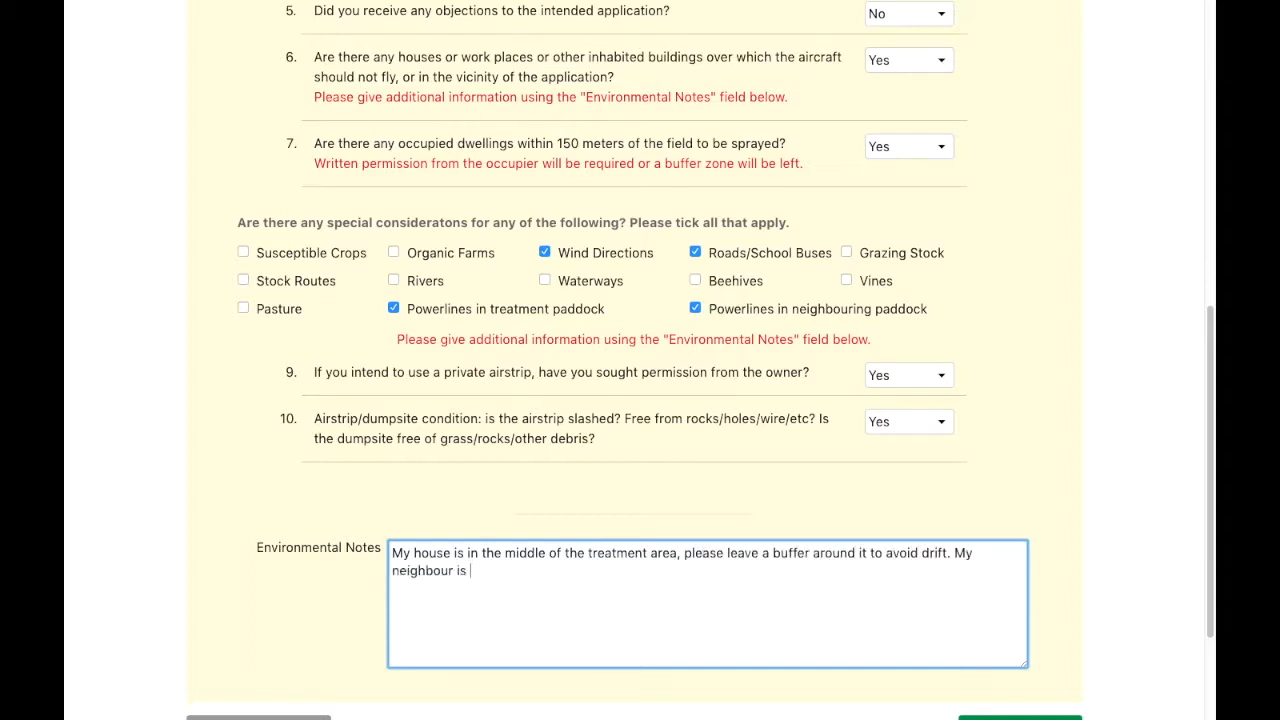
{"action": "type", "text": "on the eastern side, please "}
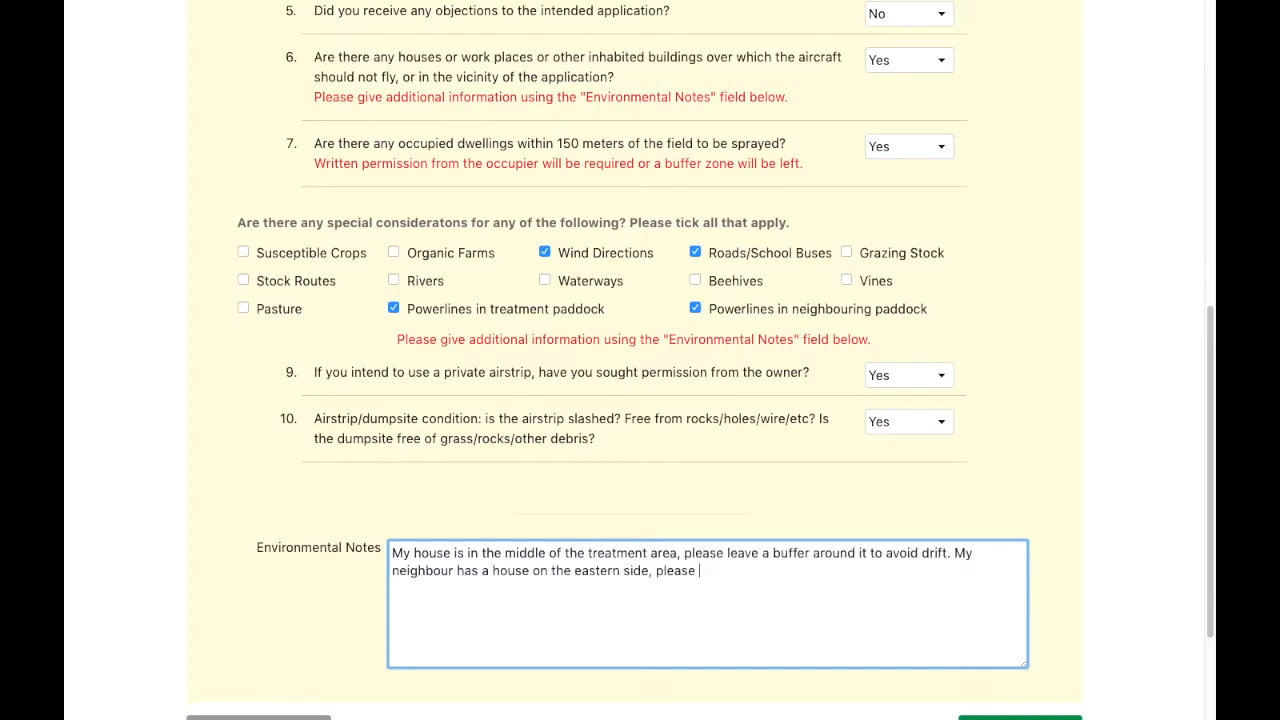
{"action": "type", "text": "wait for an easterly wind to avoid drif"}
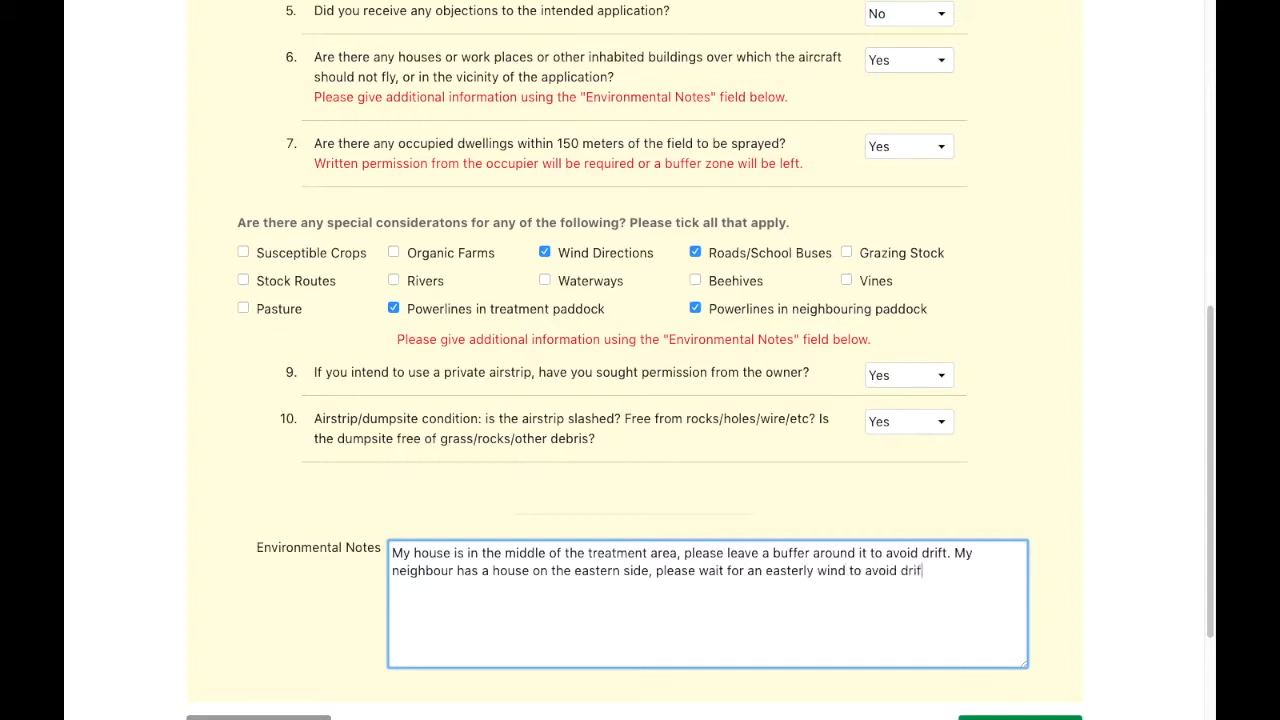
Step: Add notes on southern-border school busses around 8:15 in the morning and 3:45 in the afternoon and on the mapped powerlines, and continue to Confirm details
{"action": "type", "text": "t towards them. There is a road on the southern border"}
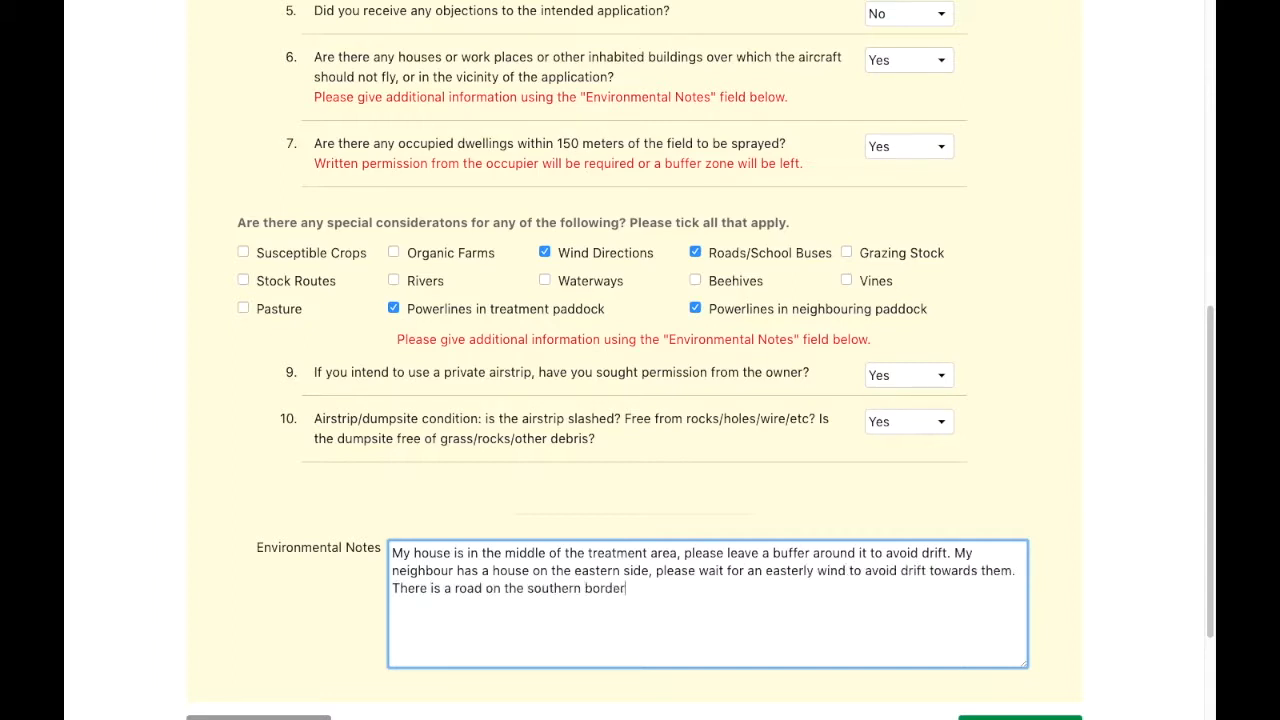
{"action": "type", "text": " that has school busses around 8:15 in the morni"}
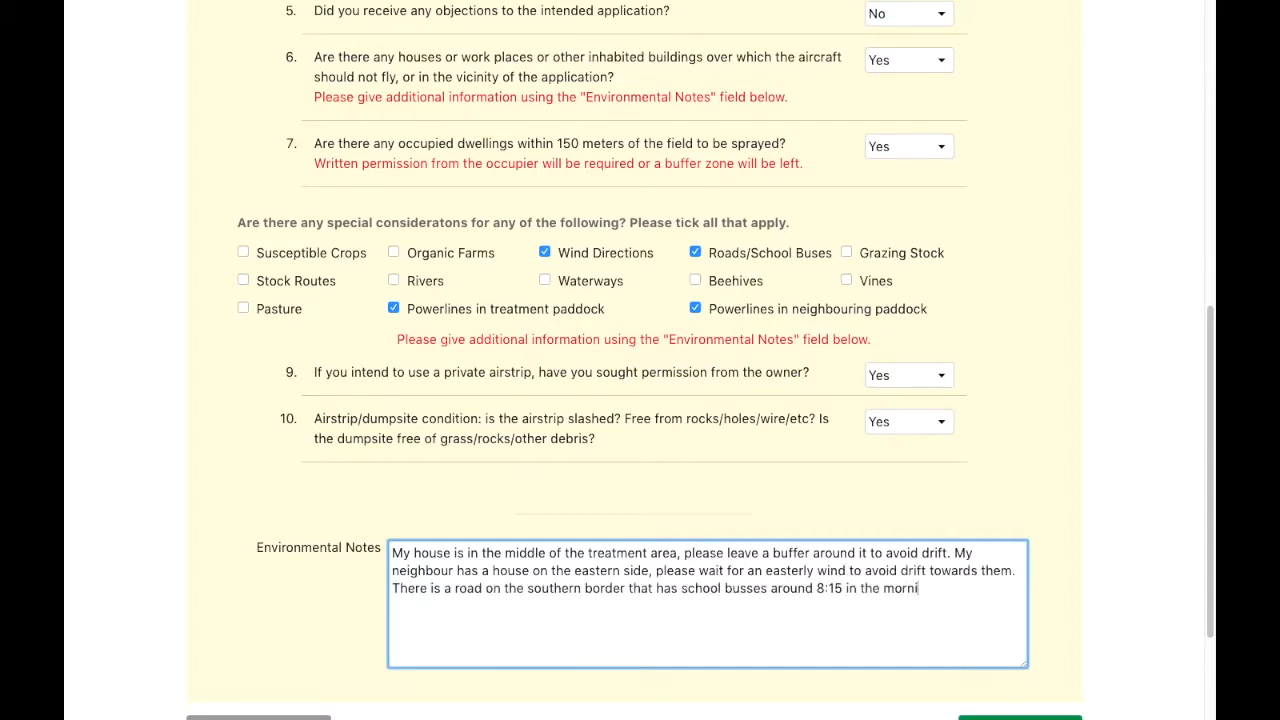
{"action": "type", "text": "ng and 3:45 in the afternoon. There are powe"}
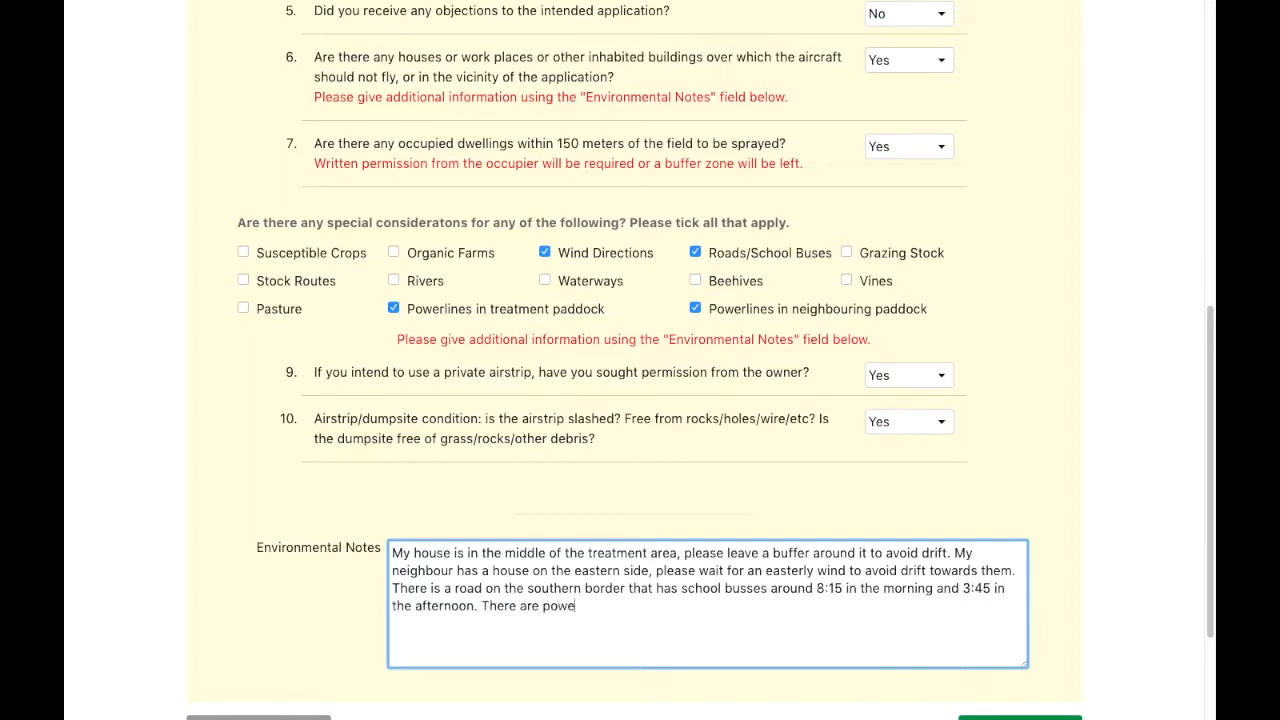
{"action": "type", "text": "rlines as indicated on the map."}
{"action": "scroll", "coordinate": [1020, 638], "scroll_direction": "down", "scroll_amount": 2}
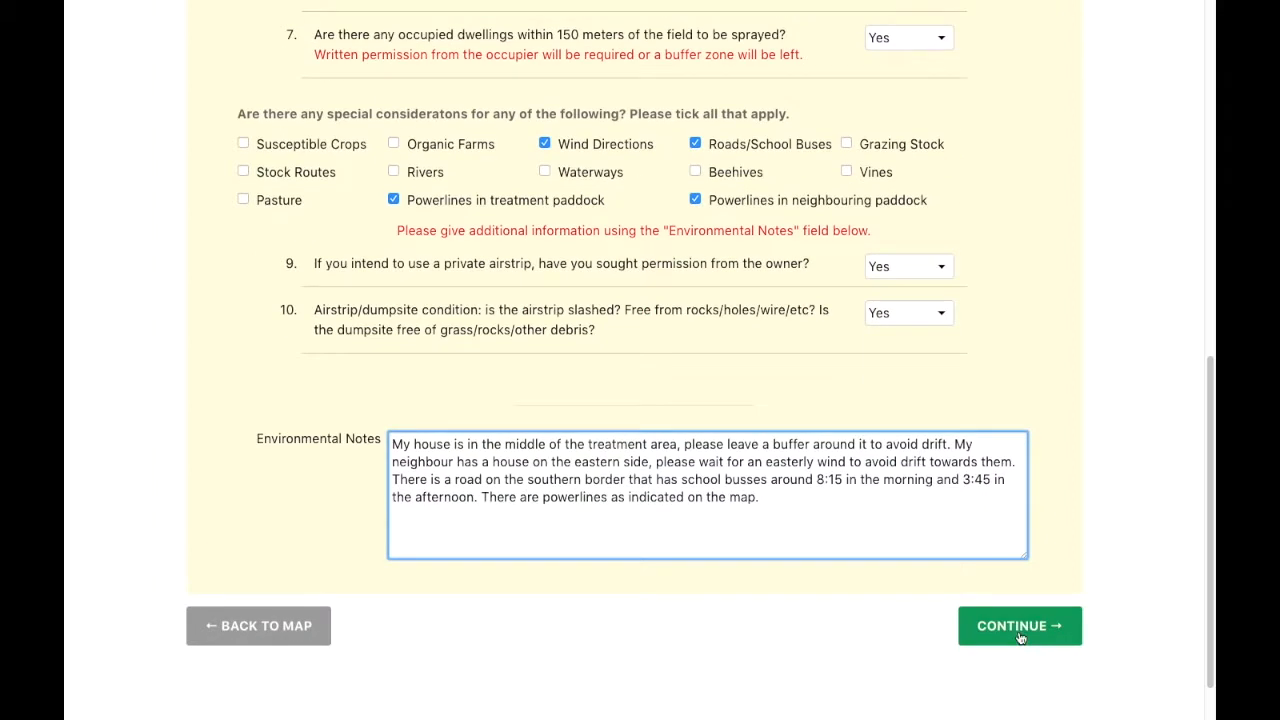
{"action": "left_click", "coordinate": [1020, 638]}
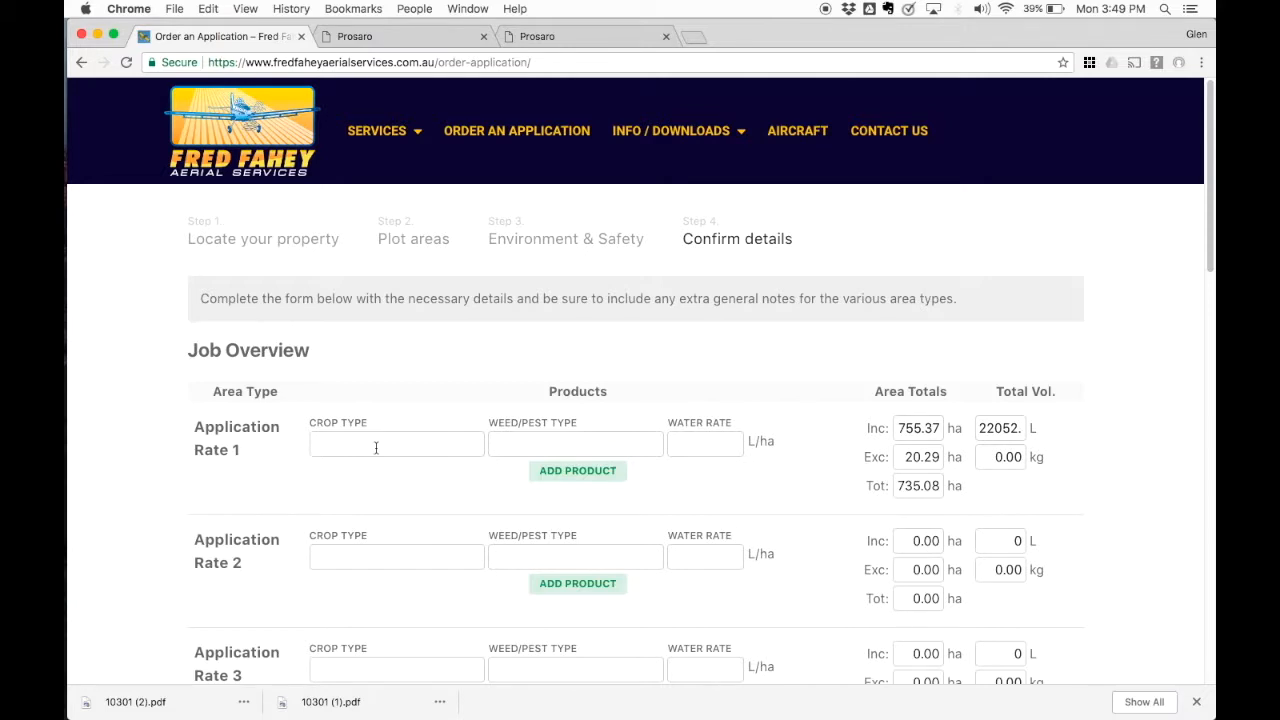
Step: Set Application Rate 1 to crop Wheat, weed/pest Leaf rust and a water rate of 30 L/ha, and check its total volume
{"action": "left_click", "coordinate": [376, 448]}
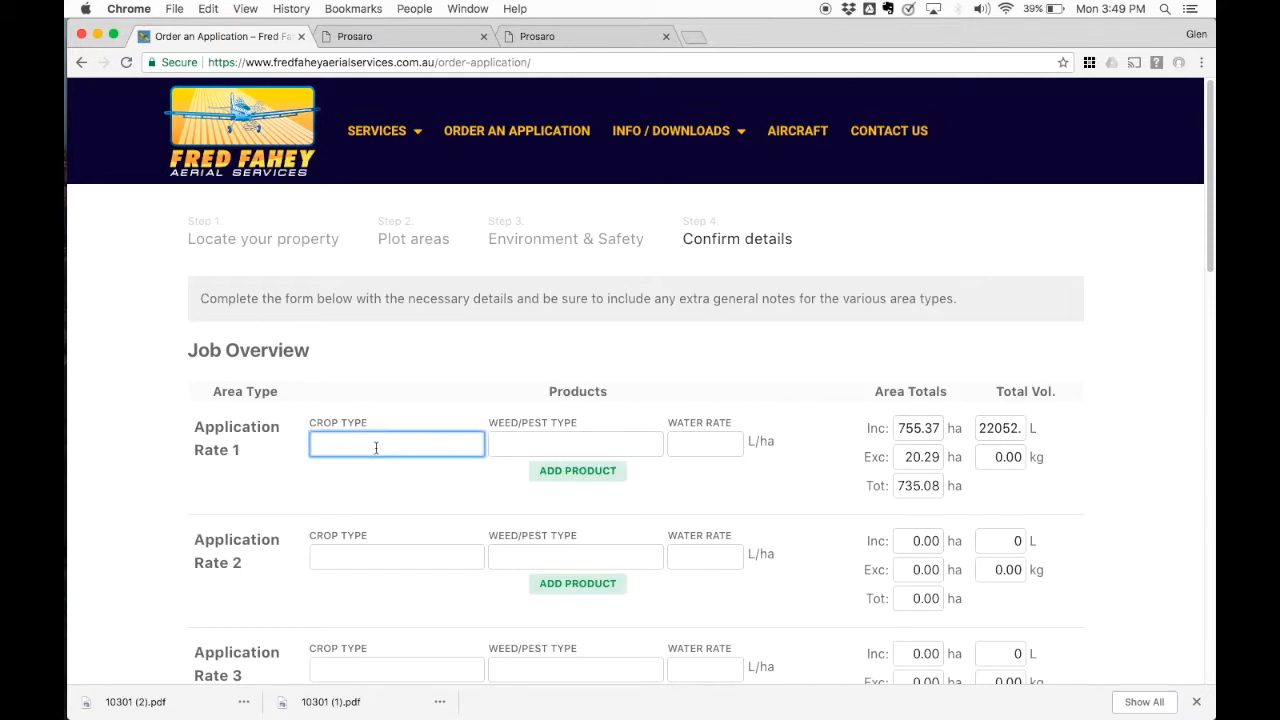
{"action": "type", "text": "Wheat"}
{"action": "key", "text": "Tab"}
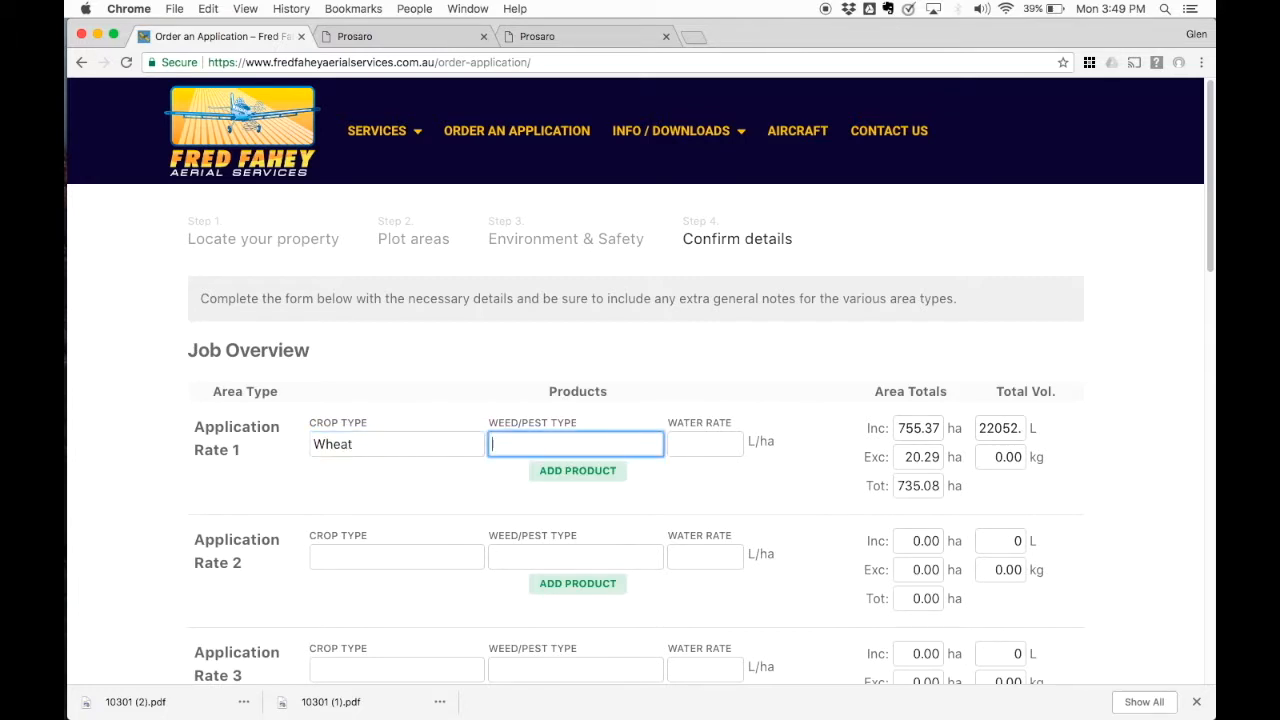
{"action": "type", "text": "Leaf rust"}
{"action": "left_click", "coordinate": [730, 443]}
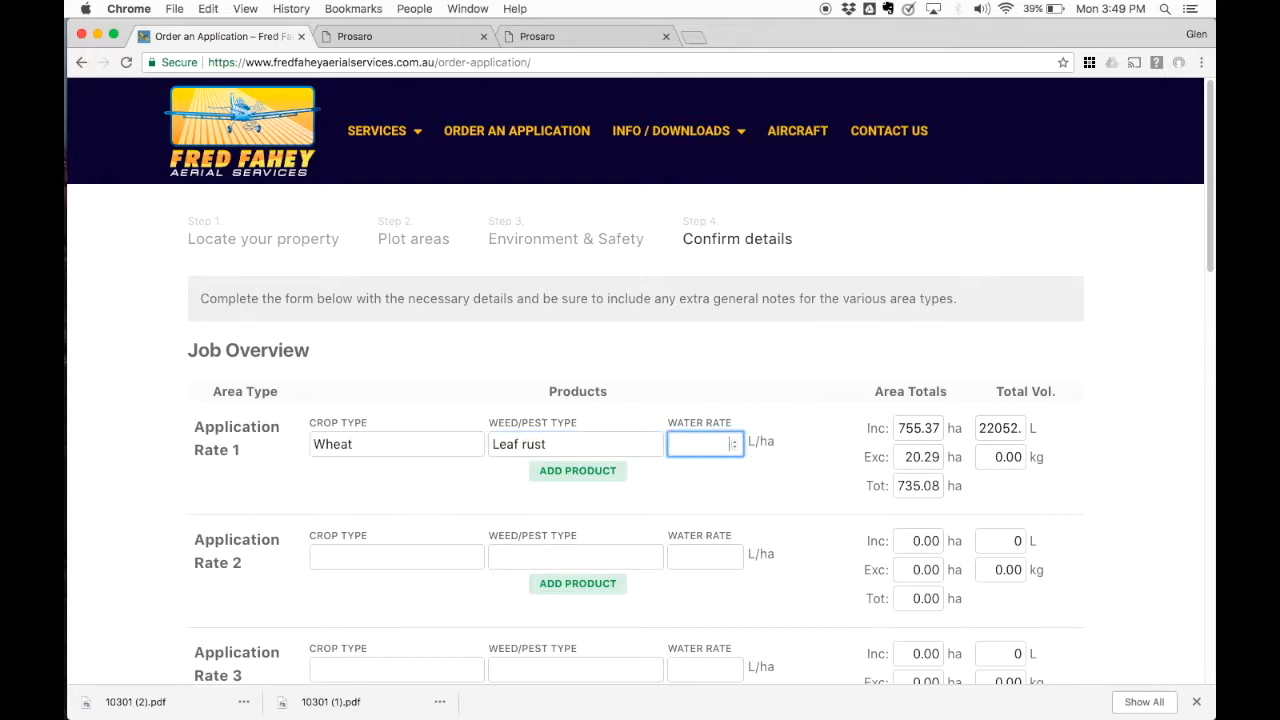
{"action": "type", "text": "30"}
{"action": "scroll", "coordinate": [407, 454], "scroll_direction": "down", "scroll_amount": 2}
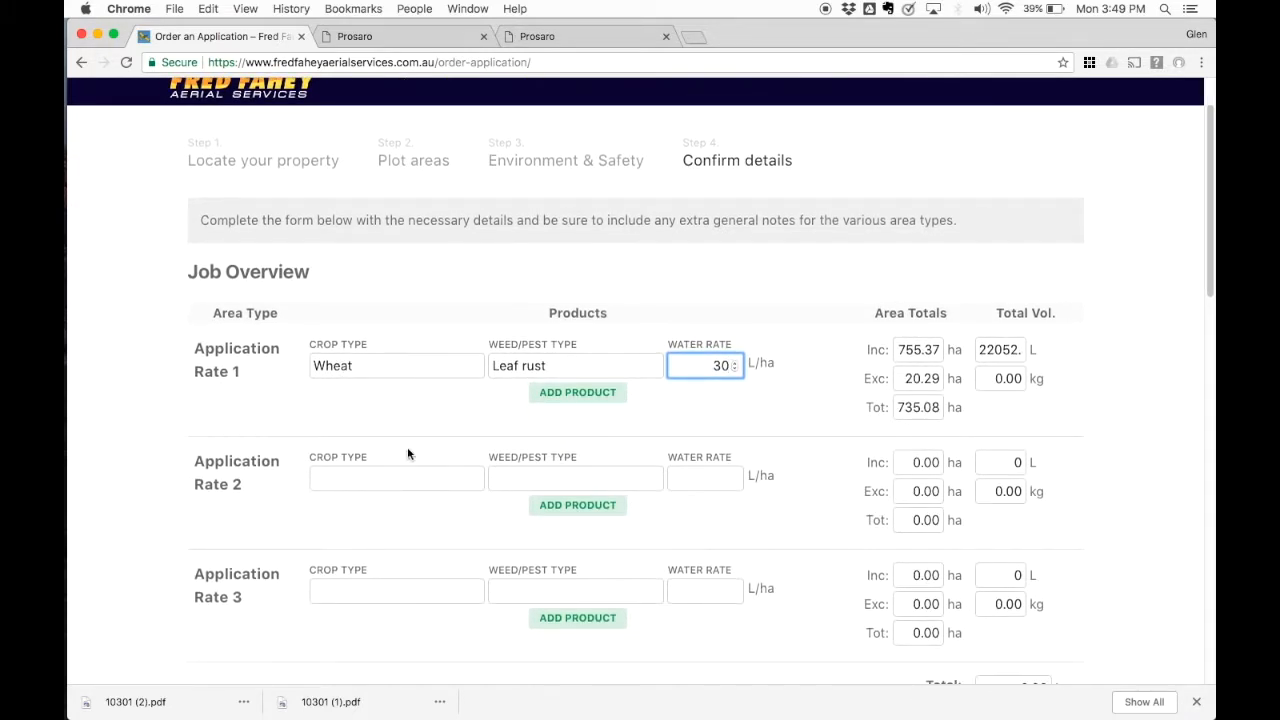
{"action": "left_click", "coordinate": [999, 349]}
{"action": "left_click_drag", "start_coordinate": [999, 349], "coordinate": [968, 354]}
{"action": "left_click", "coordinate": [1000, 349]}
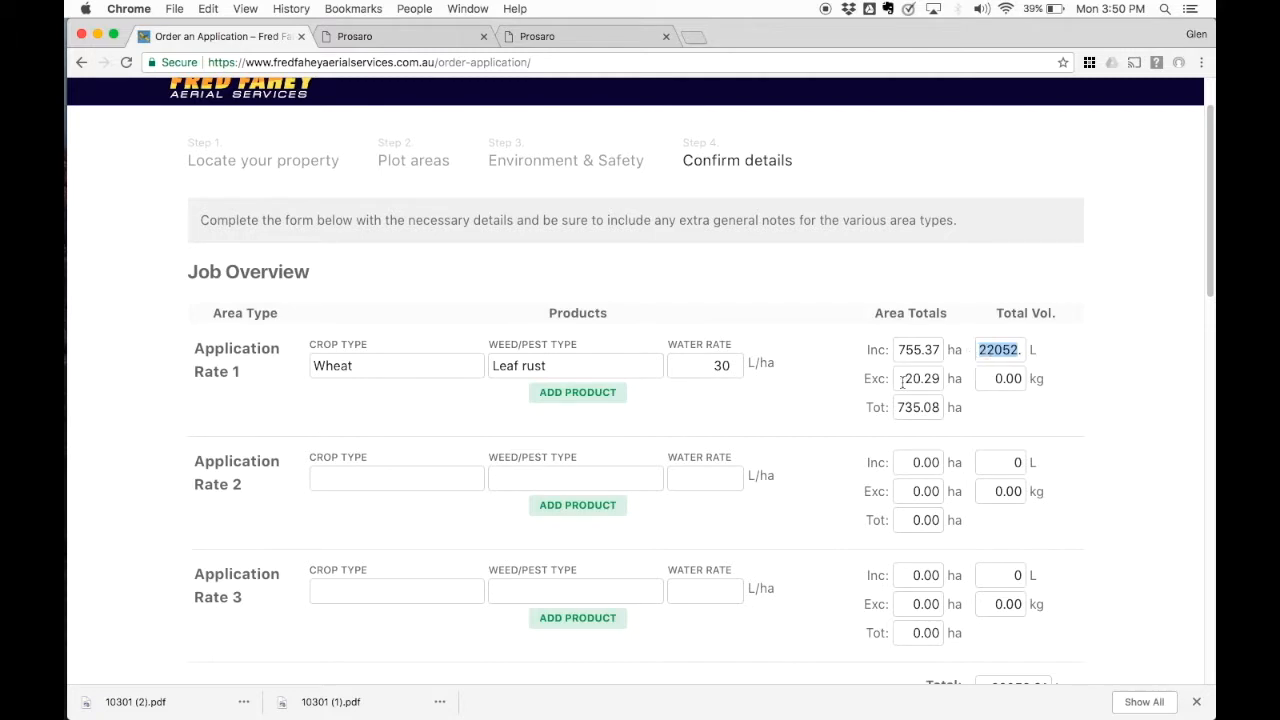
Step: Add the product Prosaro to Application Rate 1 at 300 ml per hectare
{"action": "scroll", "coordinate": [671, 420], "scroll_direction": "down", "scroll_amount": 2}
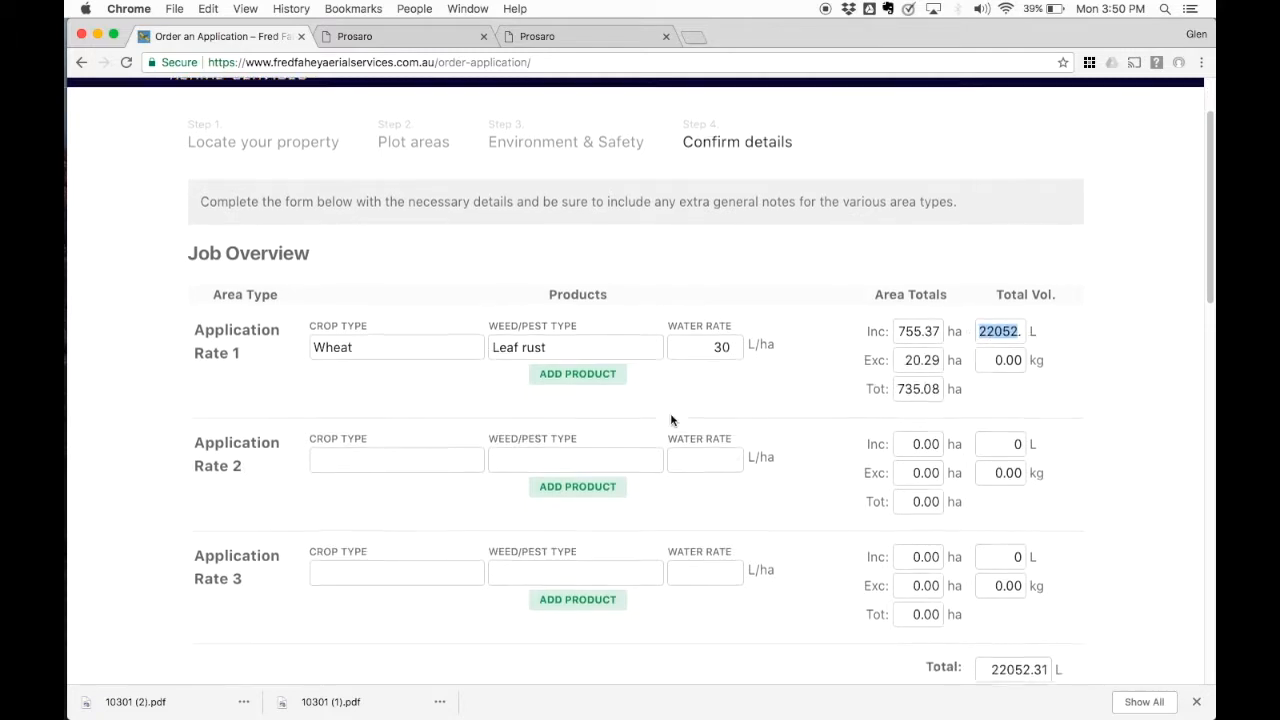
{"action": "left_click", "coordinate": [605, 357]}
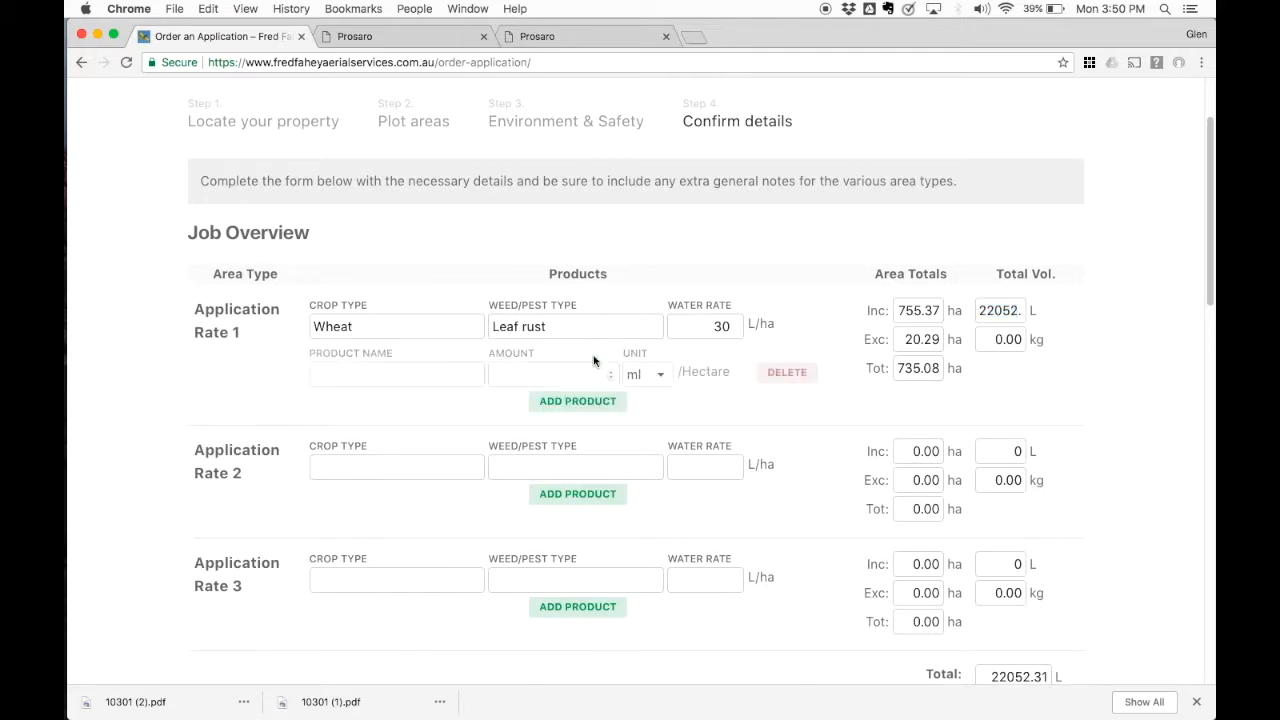
{"action": "left_click", "coordinate": [411, 378]}
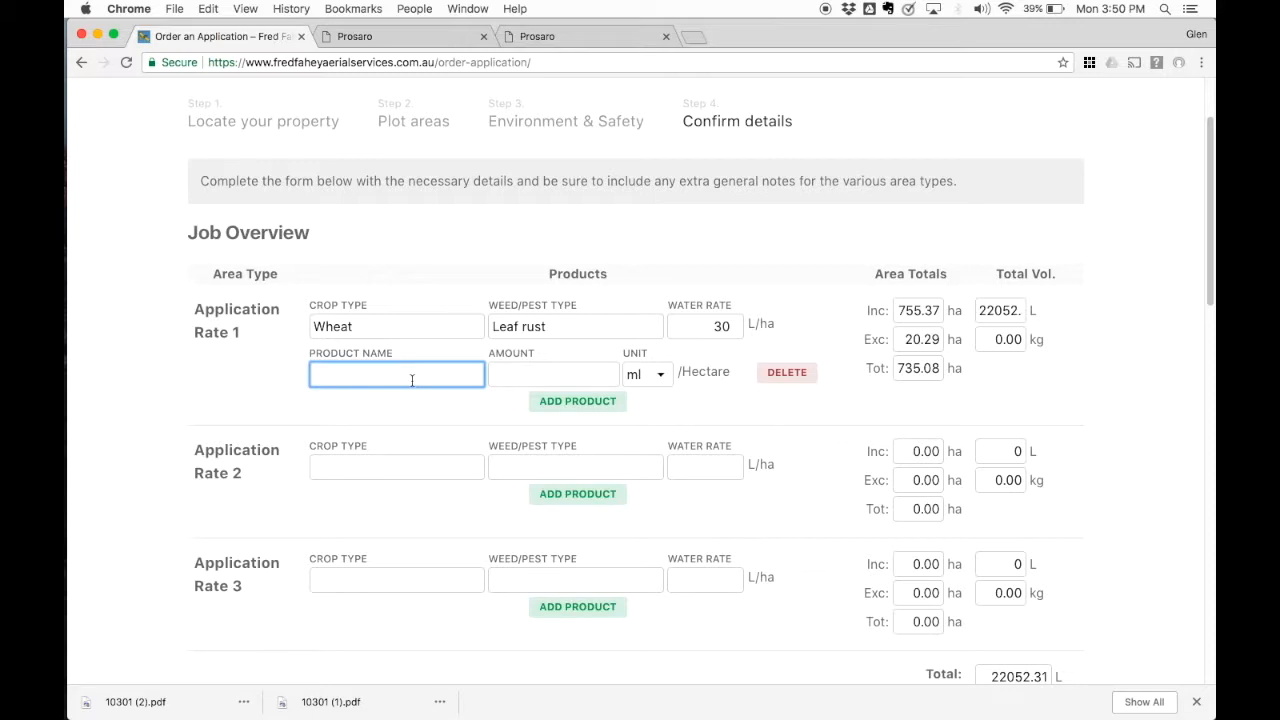
{"action": "type", "text": "Prosaro"}
{"action": "key", "text": "Tab"}
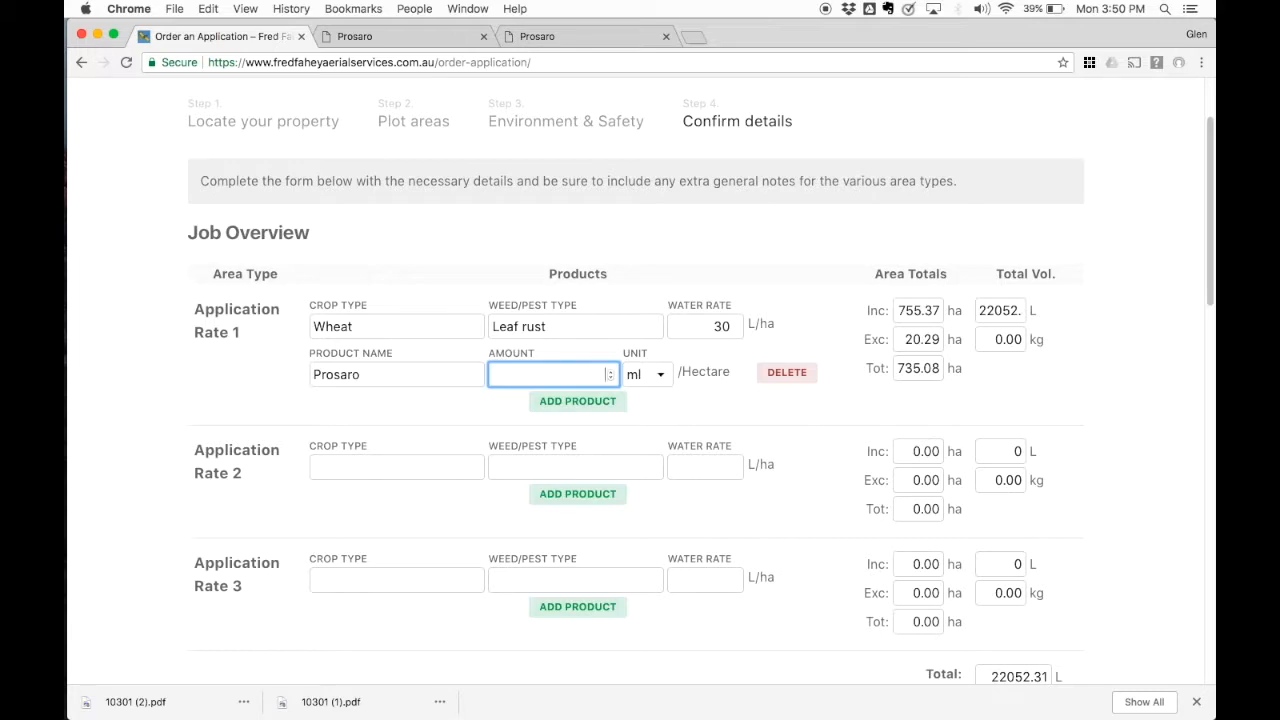
{"action": "type", "text": "300"}
Step: Add a second product, BS1000, to Application Rate 1 at 75 ml per hectare
{"action": "left_click", "coordinate": [561, 404]}
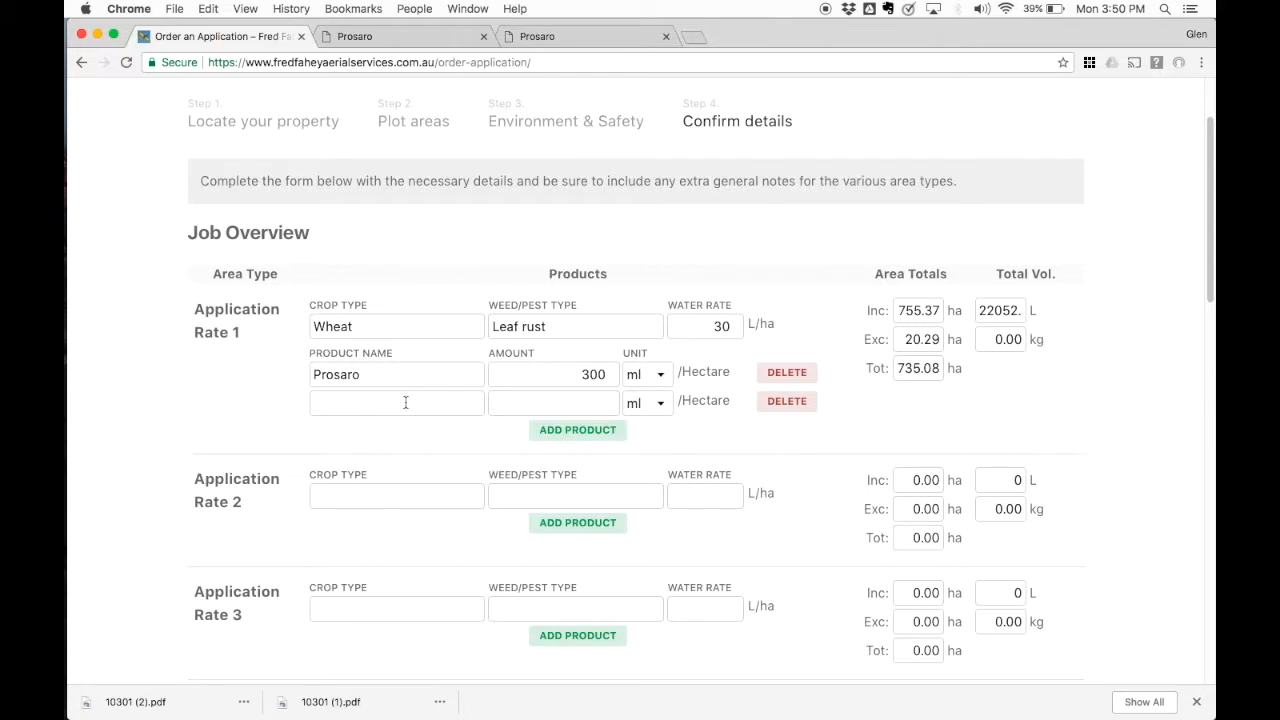
{"action": "left_click", "coordinate": [405, 401]}
{"action": "type", "text": "B"}
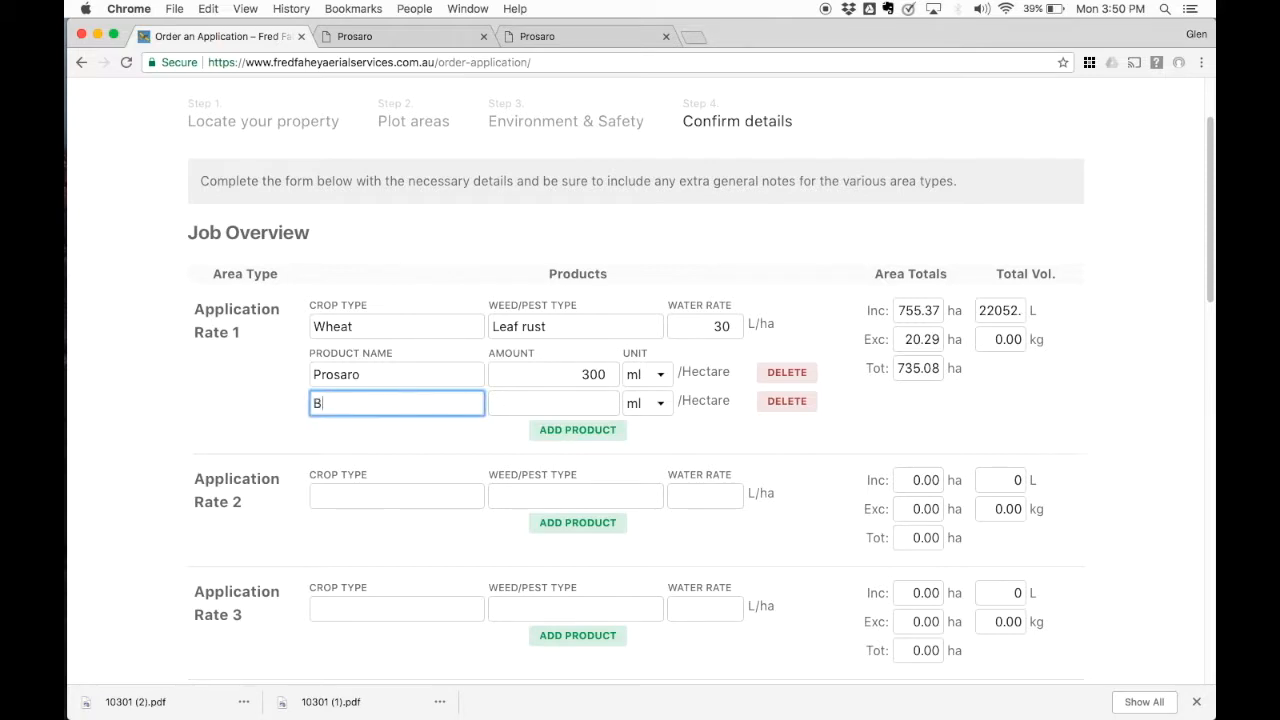
{"action": "type", "text": "S1000"}
{"action": "key", "text": "Tab"}
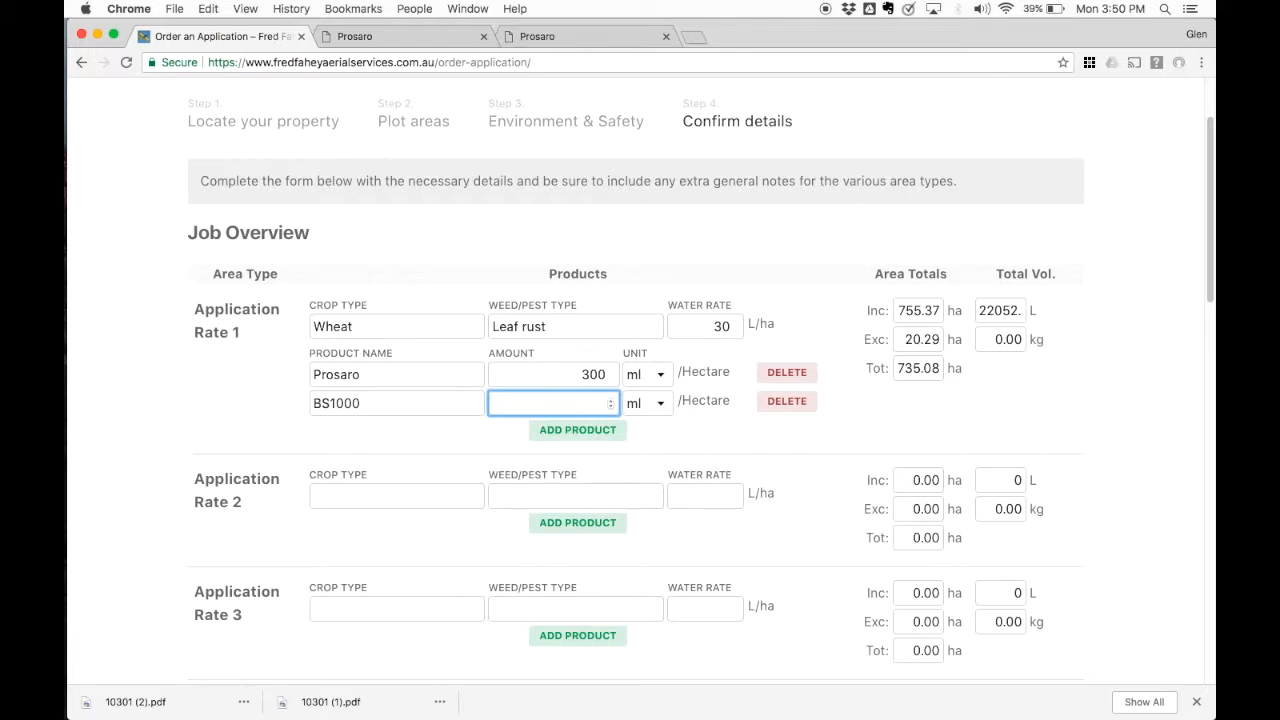
{"action": "type", "text": "75"}
Step: Review the rest of the order form, from the other application rates through the contact, job and airstrip details to the notes and enquiry submission
{"action": "scroll", "coordinate": [455, 491], "scroll_direction": "down", "scroll_amount": 2}
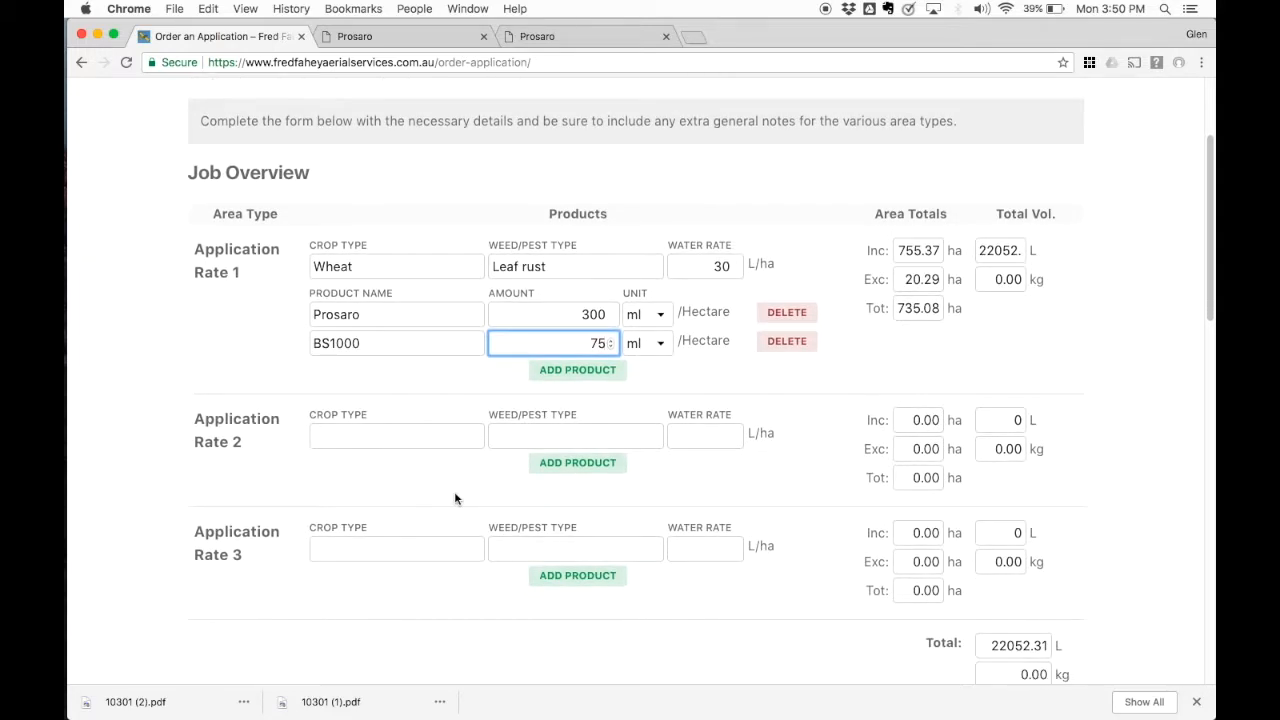
{"action": "scroll", "coordinate": [455, 498], "scroll_direction": "down", "scroll_amount": 5}
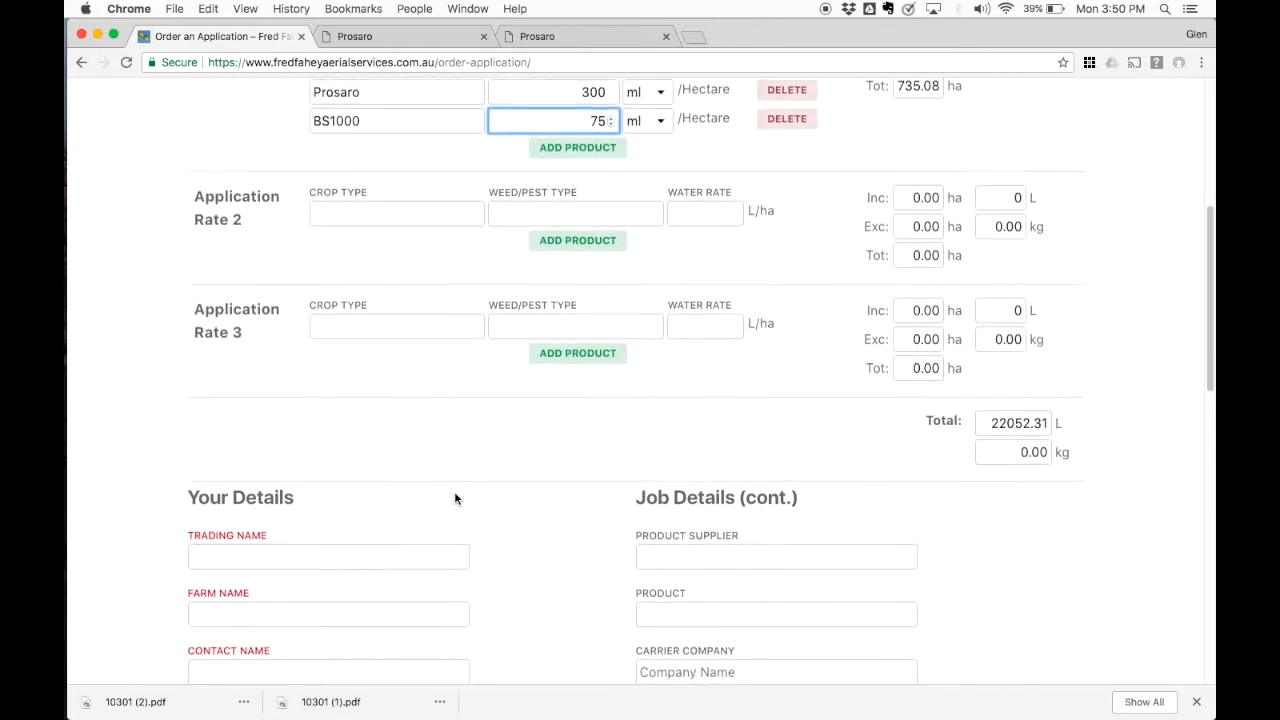
{"action": "scroll", "coordinate": [455, 498], "scroll_direction": "up", "scroll_amount": 5}
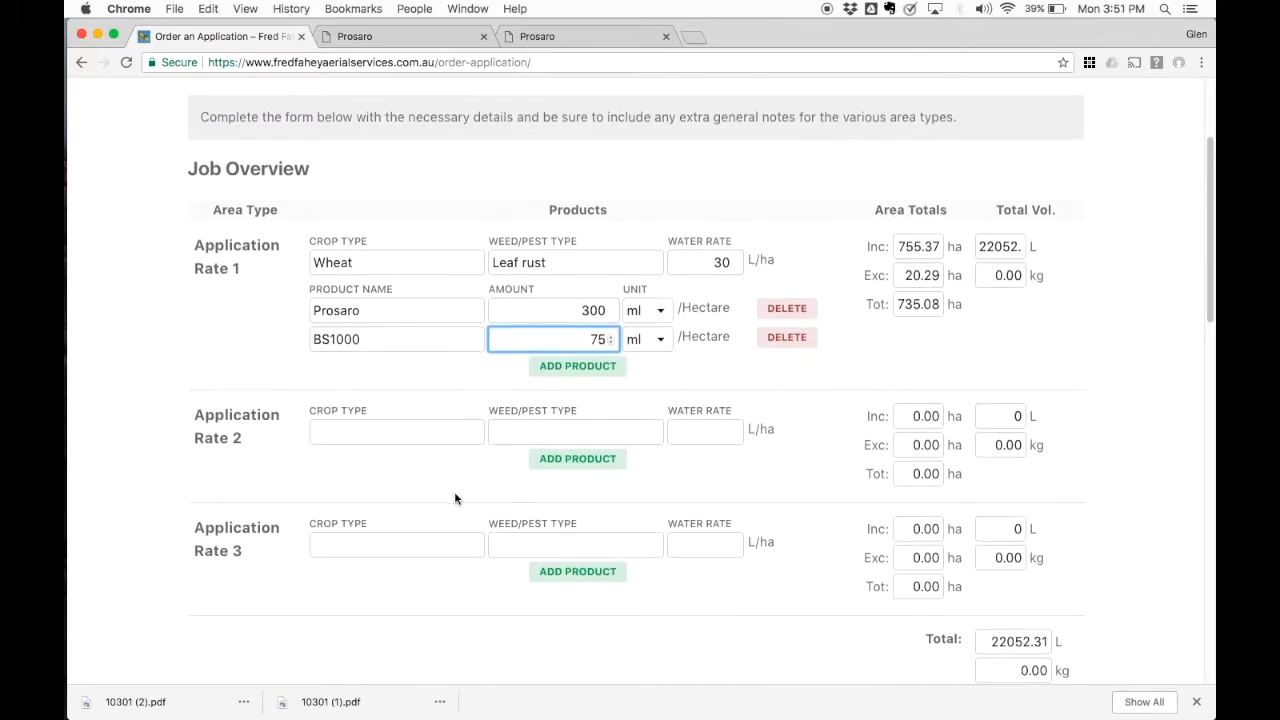
{"action": "scroll", "coordinate": [455, 498], "scroll_direction": "down", "scroll_amount": 10}
{"action": "scroll", "coordinate": [455, 498], "scroll_direction": "down", "scroll_amount": 4}
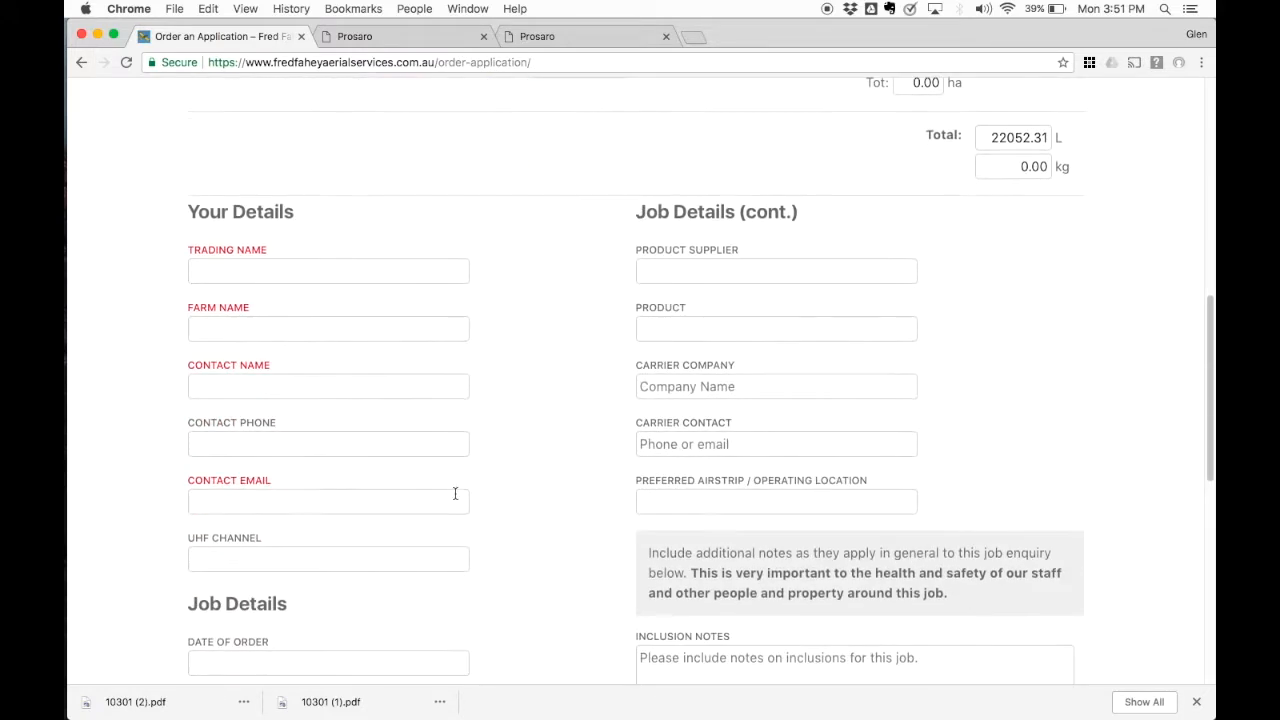
{"action": "left_click", "coordinate": [505, 521]}
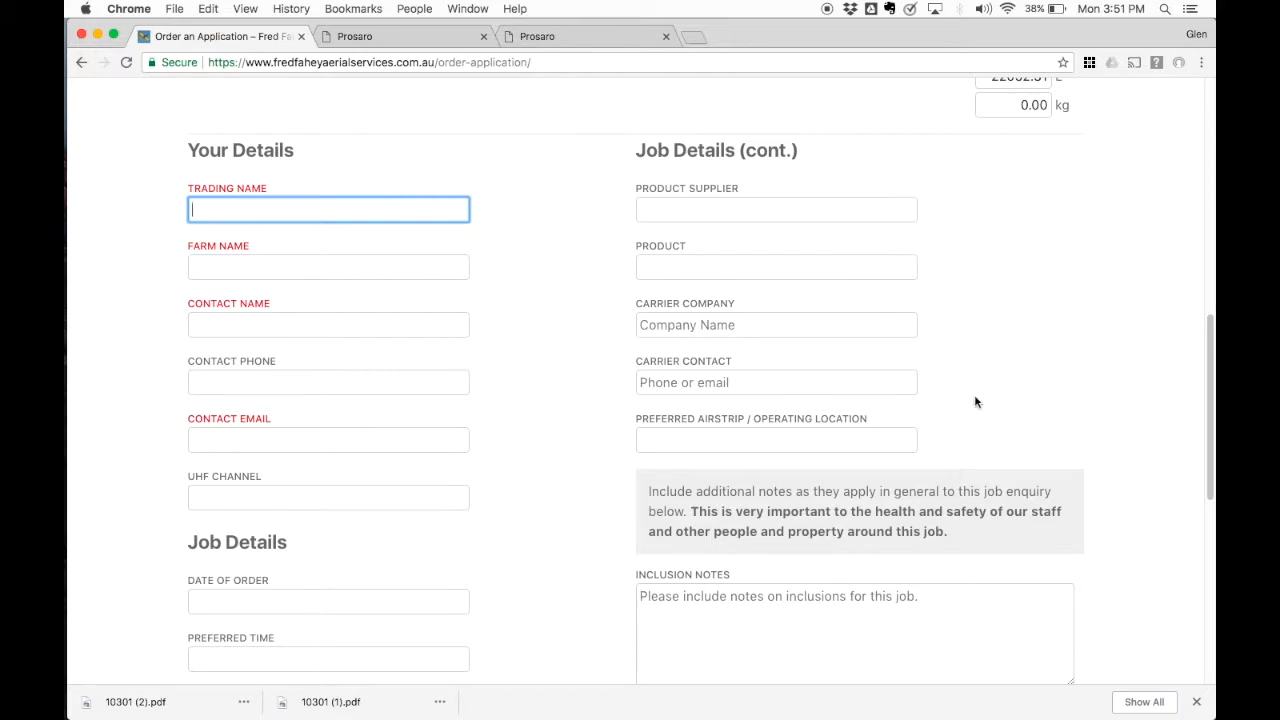
{"action": "scroll", "coordinate": [613, 116], "scroll_direction": "down", "scroll_amount": 2}
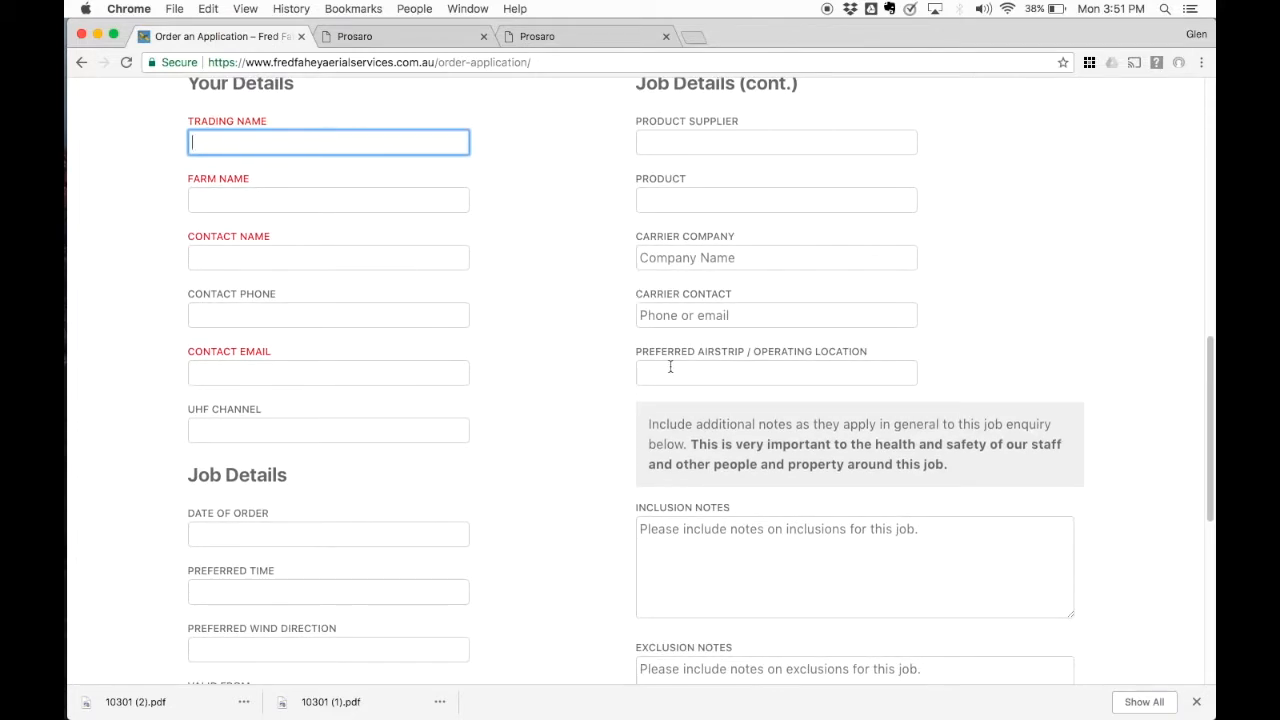
{"action": "left_click", "coordinate": [670, 369]}
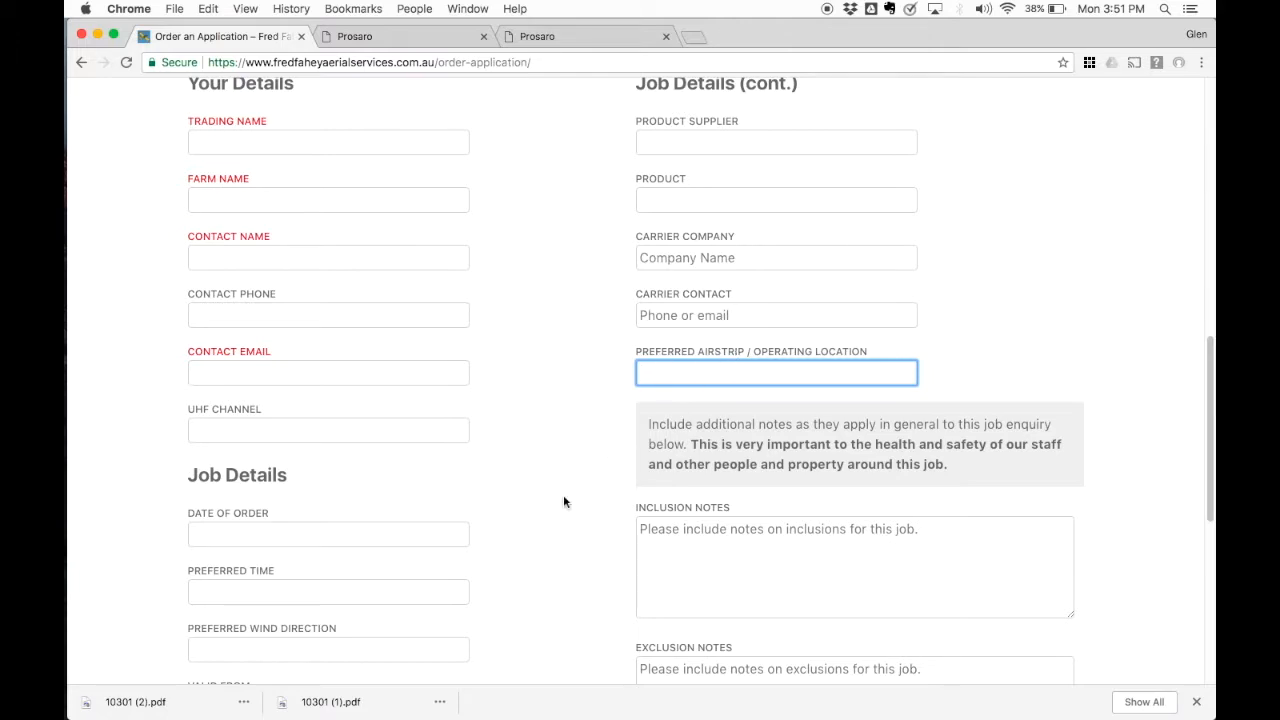
{"action": "scroll", "coordinate": [564, 500], "scroll_direction": "down", "scroll_amount": 4}
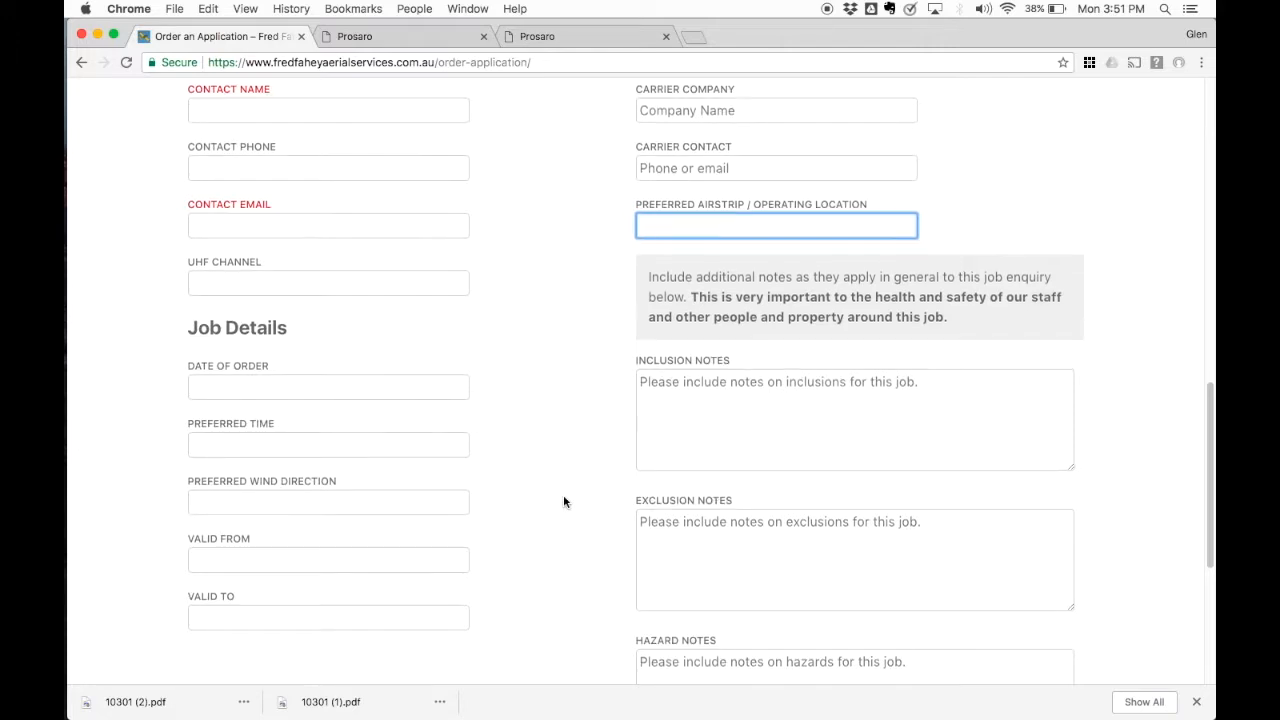
{"action": "scroll", "coordinate": [564, 501], "scroll_direction": "down", "scroll_amount": 2}
{"action": "scroll", "coordinate": [564, 501], "scroll_direction": "down", "scroll_amount": 6}
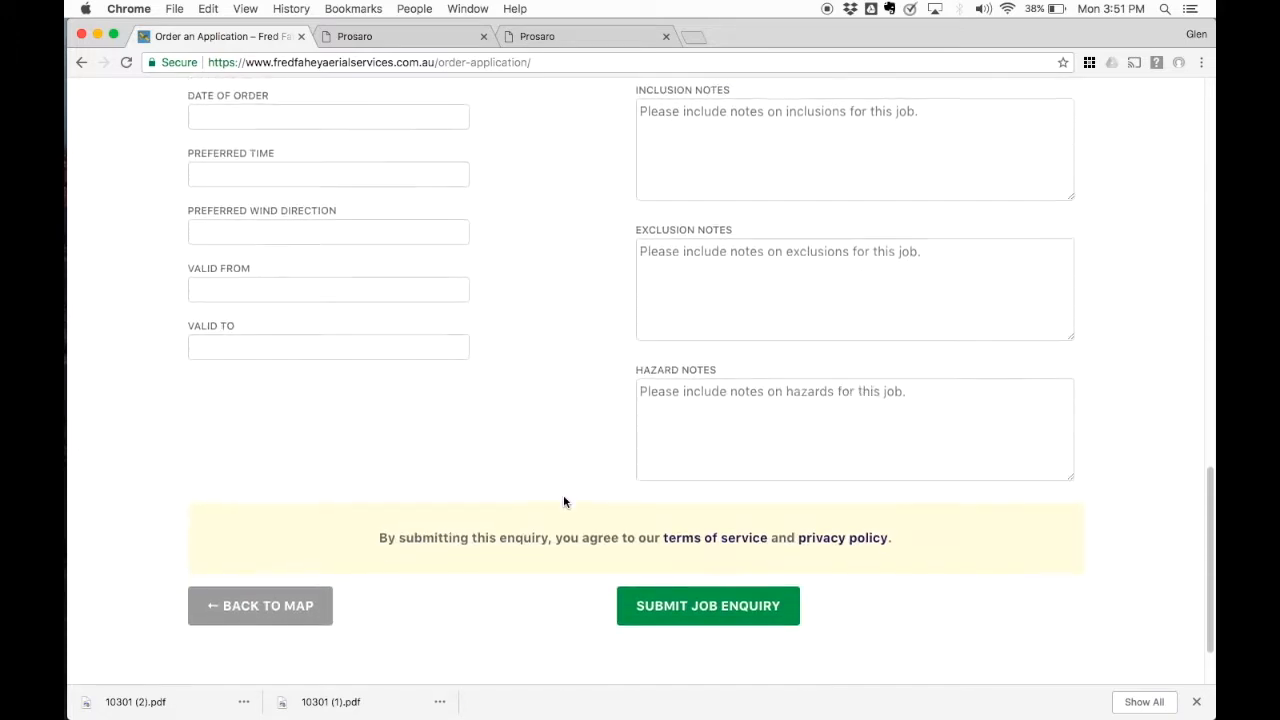